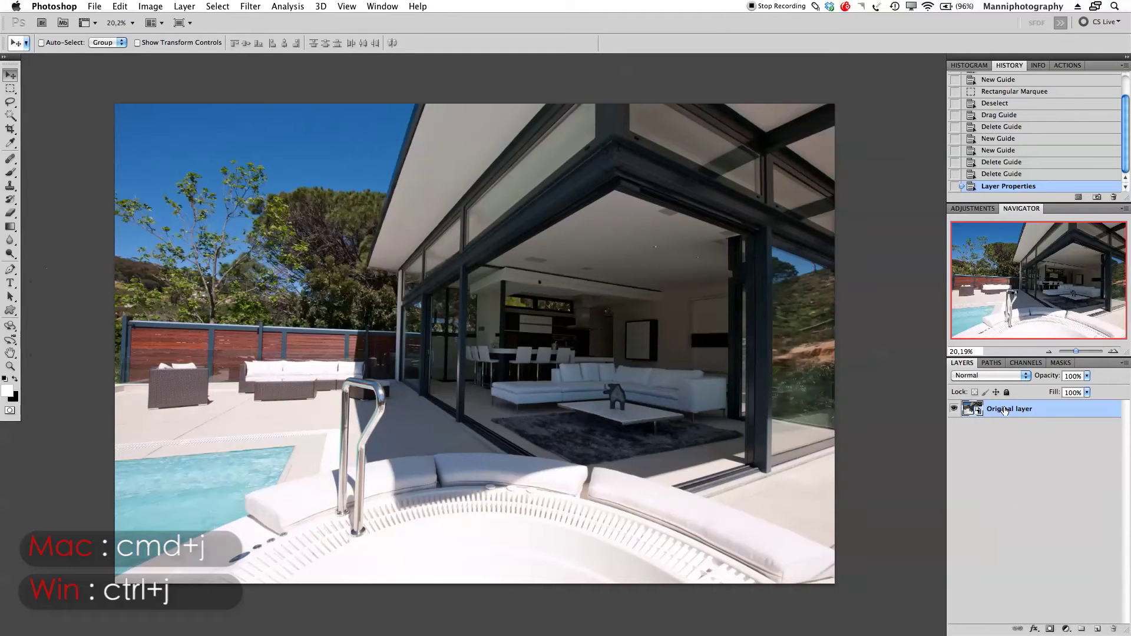
# Step: Duplicate the Original layer and rasterize the copy
pyautogui.press('super+j')
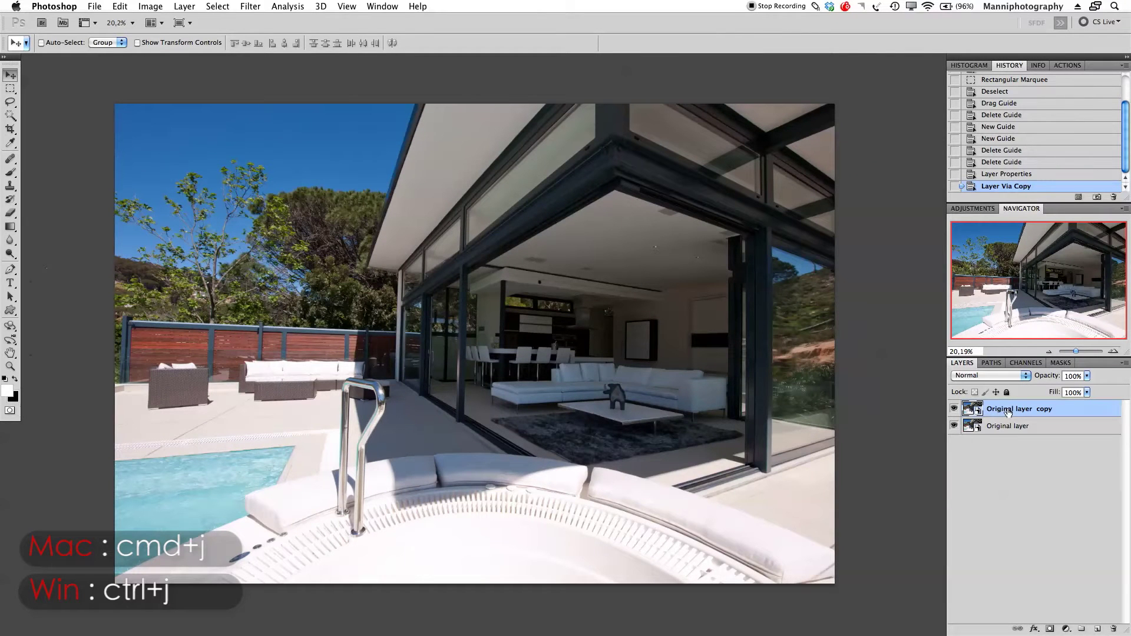
pyautogui.rightClick(1011, 411)
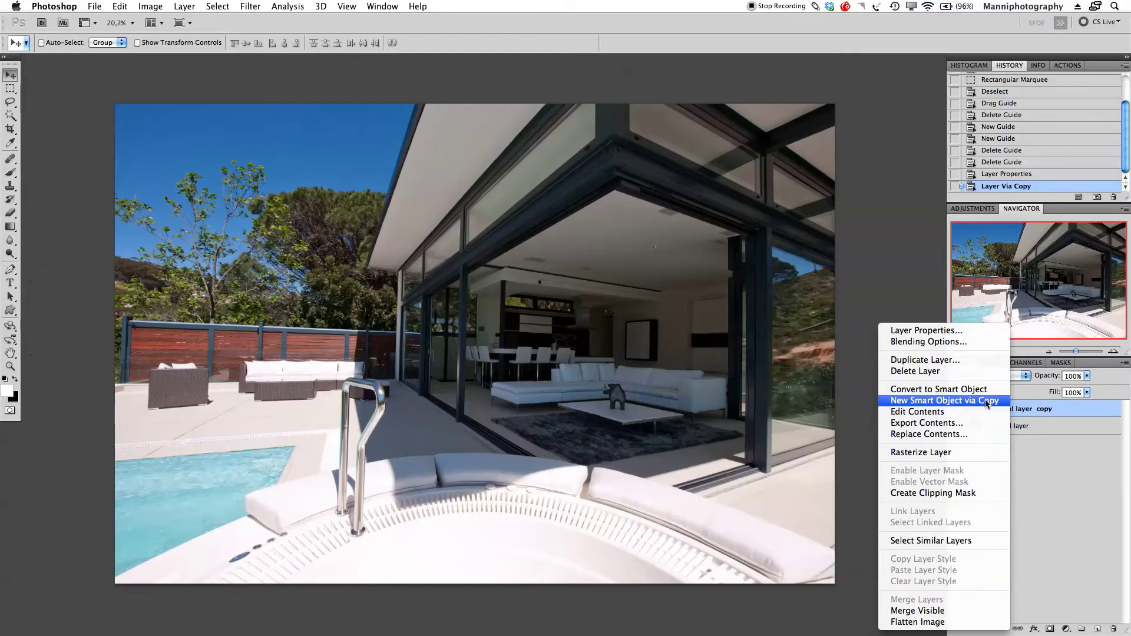
pyautogui.click(926, 452)
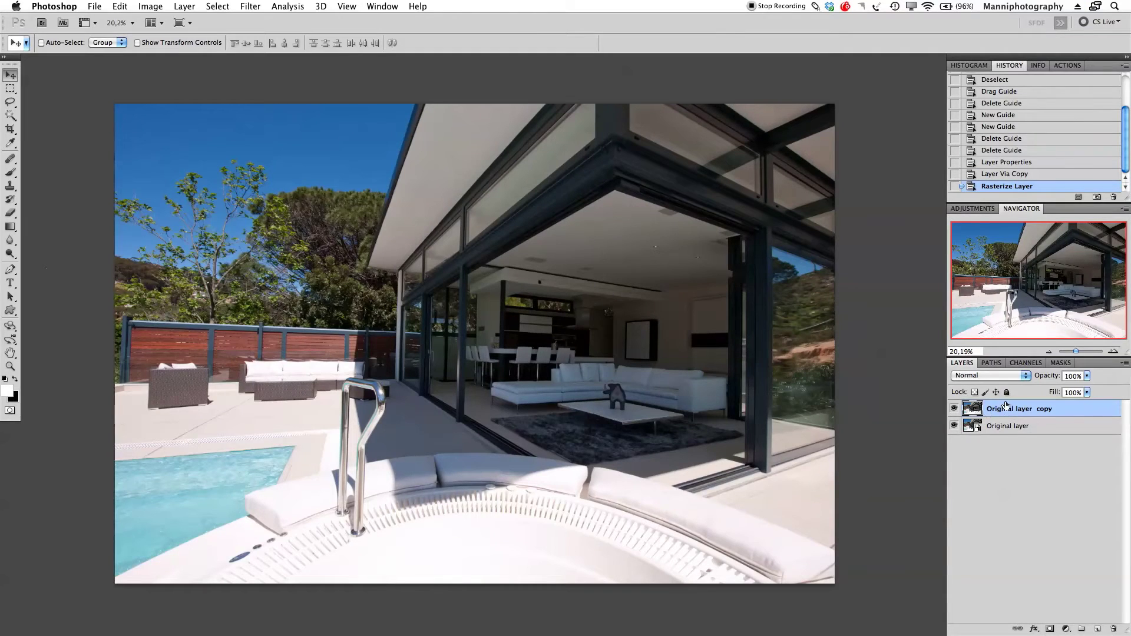
# Step: Rename the rasterized copy layer to Retouch
pyautogui.doubleClick(1004, 408)
pyautogui.press('BackSpace')
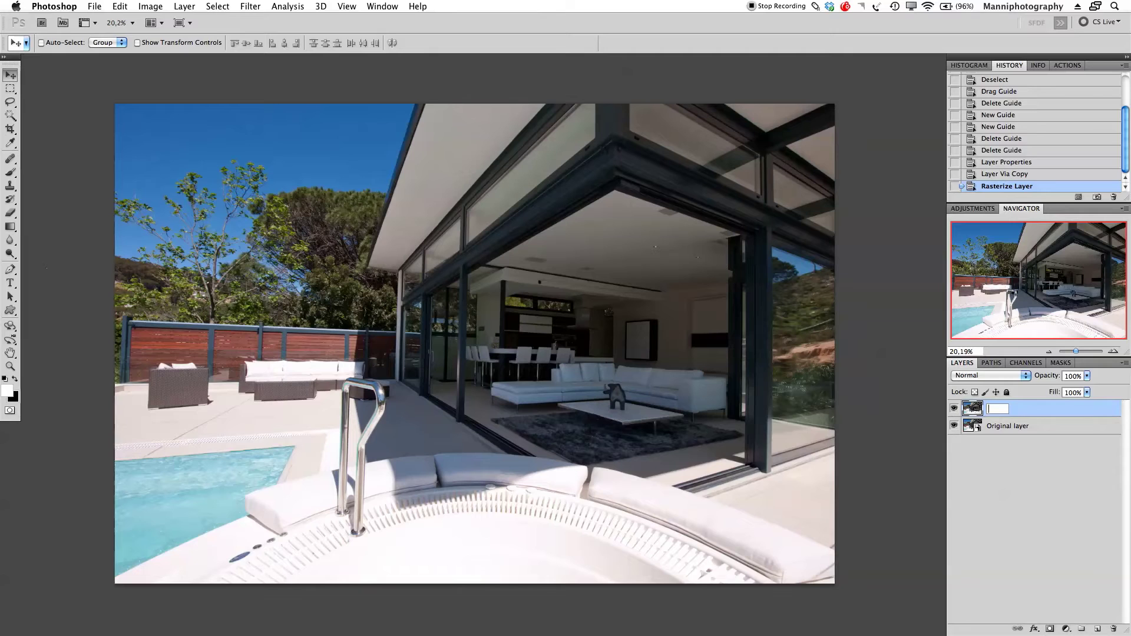
pyautogui.write('Retouch')
pyautogui.press('Return')
# Step: Hide the Original layer and make the Retouch layer active
pyautogui.click(1037, 425)
pyautogui.click(954, 425)
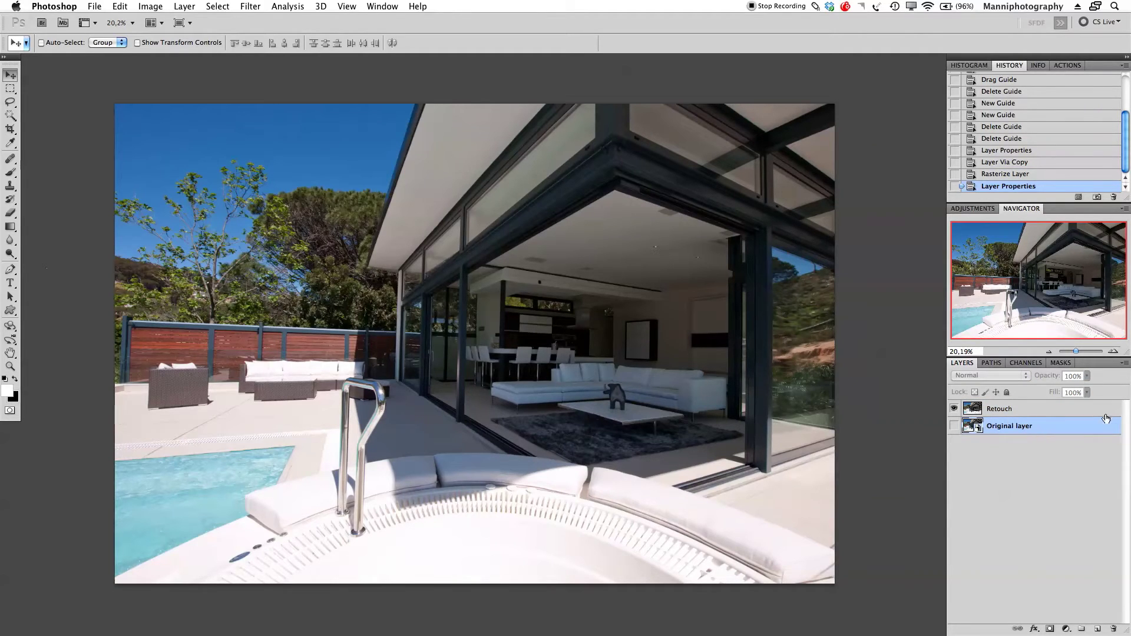
pyautogui.click(1043, 411)
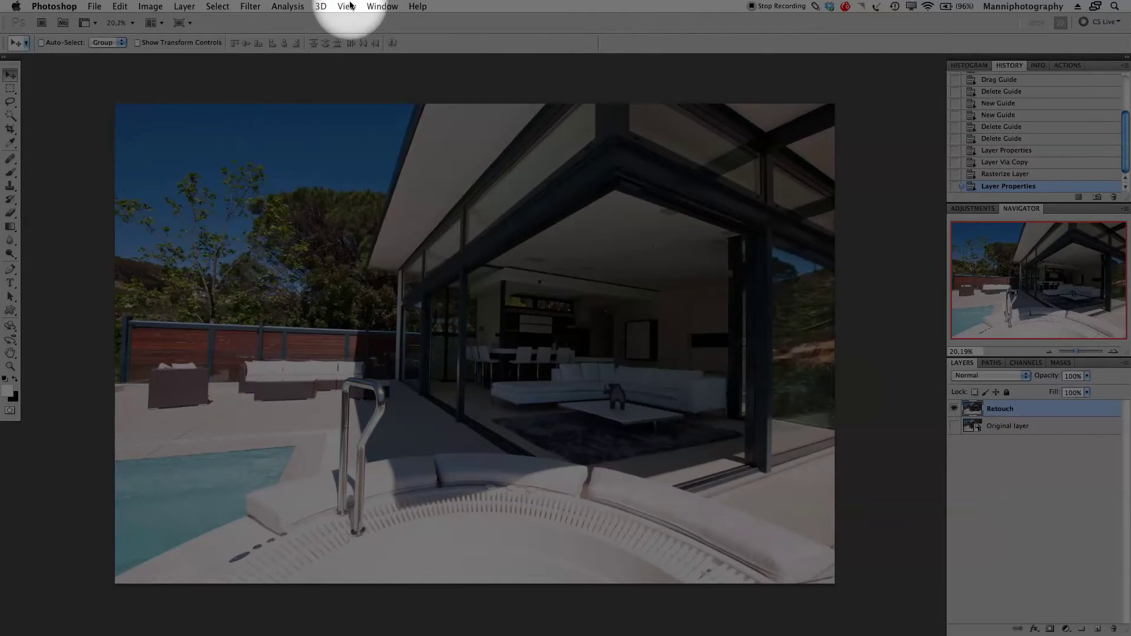
# Step: Show the rulers around the image
pyautogui.click(347, 6)
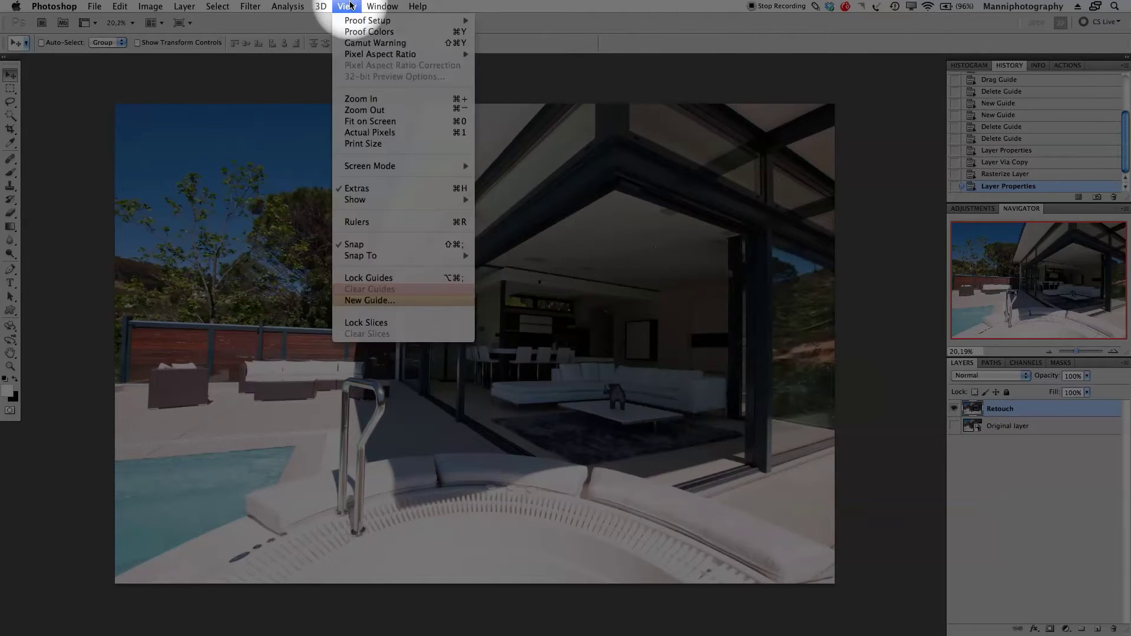
pyautogui.click(359, 222)
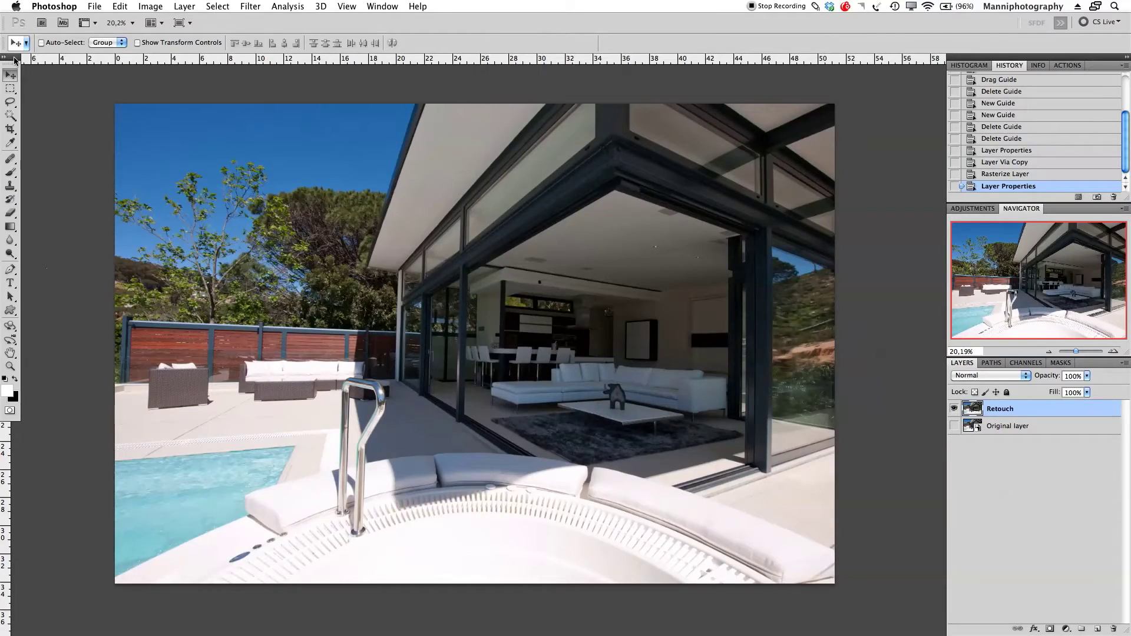
pyautogui.moveTo(11, 57); pyautogui.dragTo(41, 64)
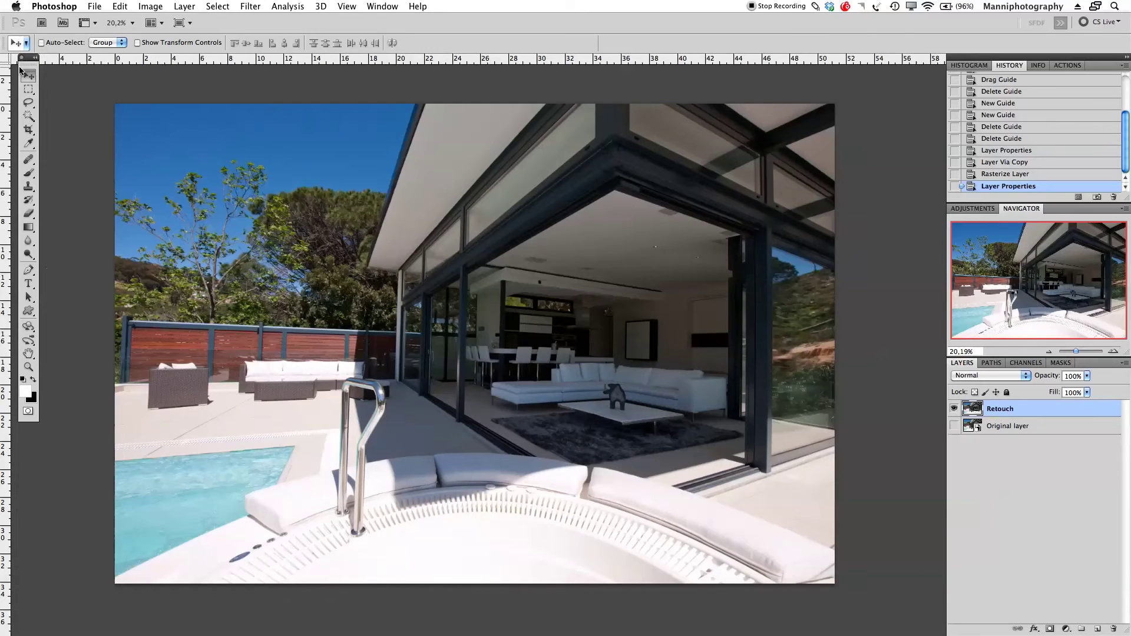
pyautogui.moveTo(28, 57); pyautogui.dragTo(7, 58)
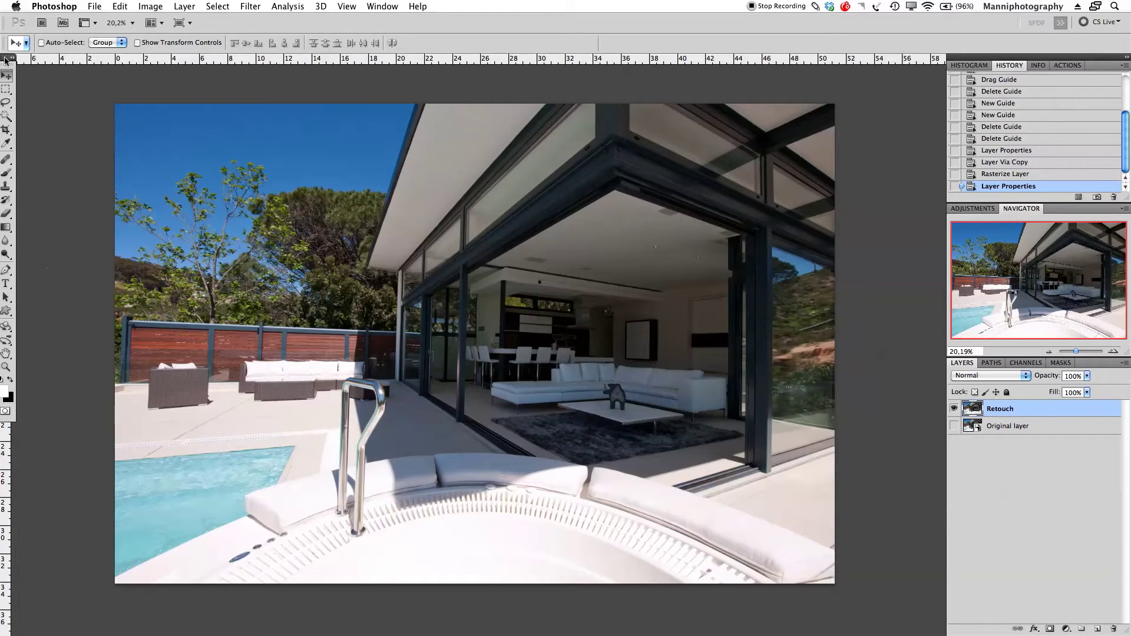
pyautogui.moveTo(4, 64); pyautogui.dragTo(8, 63)
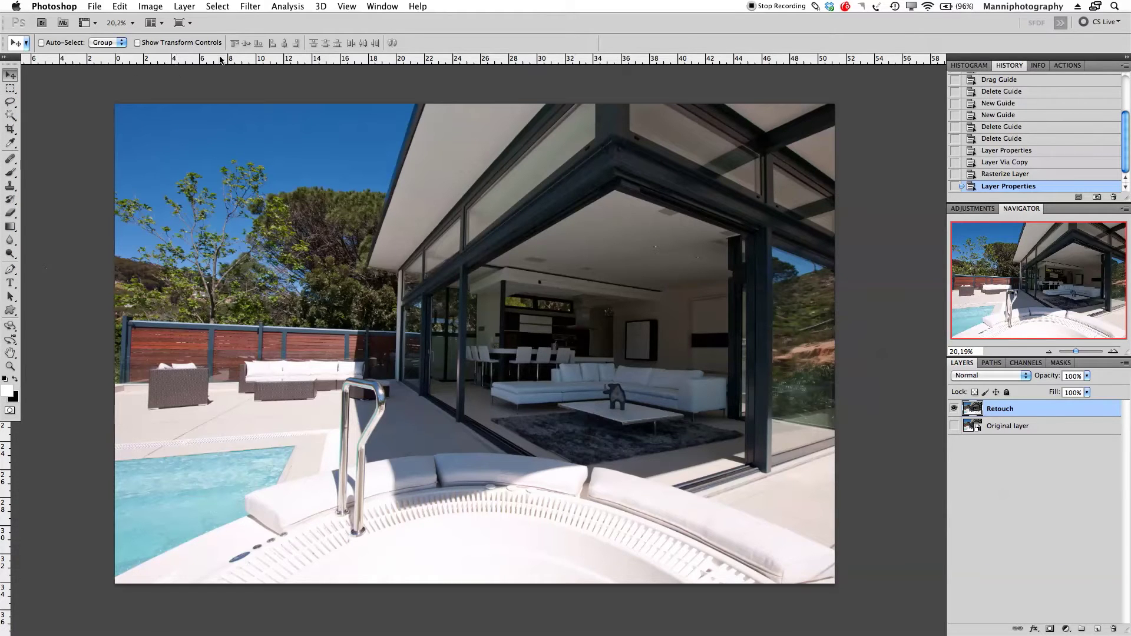
# Step: Add horizontal guides at the fence's top rail near the house and along the pool's far edge, fine-tuning their heights
pyautogui.moveTo(230, 64); pyautogui.dragTo(415, 337)
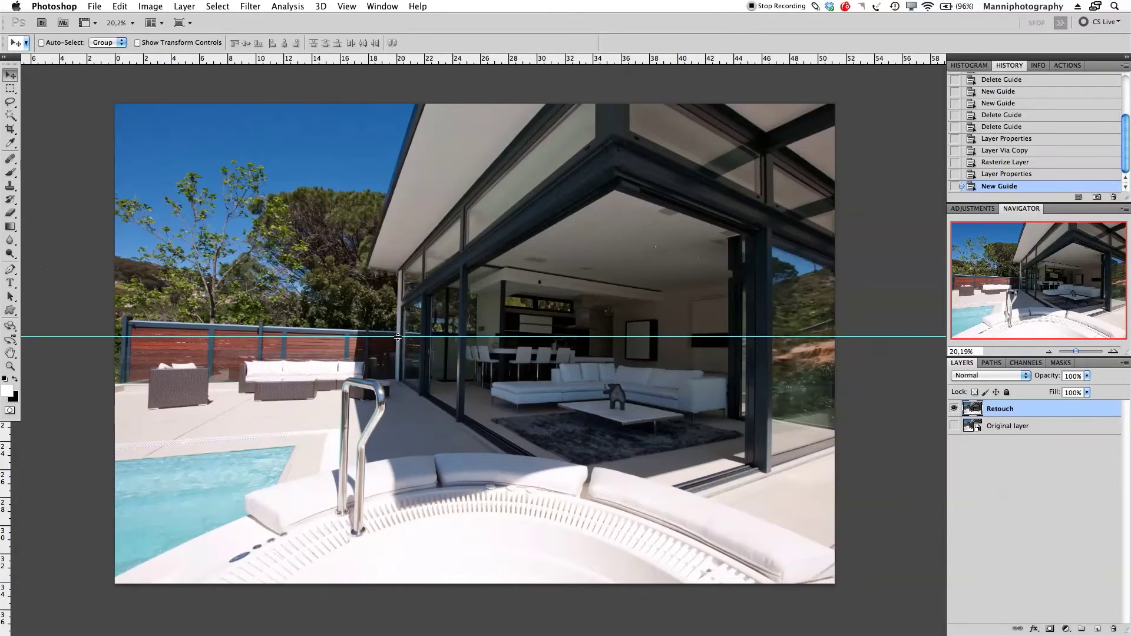
pyautogui.moveTo(398, 336); pyautogui.dragTo(397, 332)
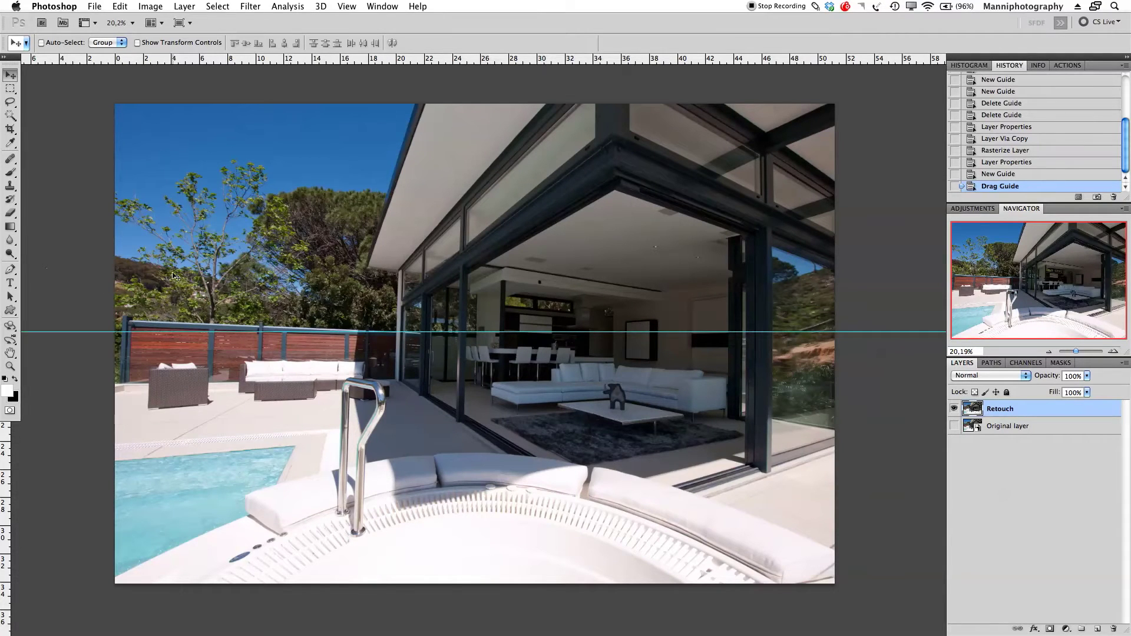
pyautogui.moveTo(262, 66); pyautogui.dragTo(295, 446)
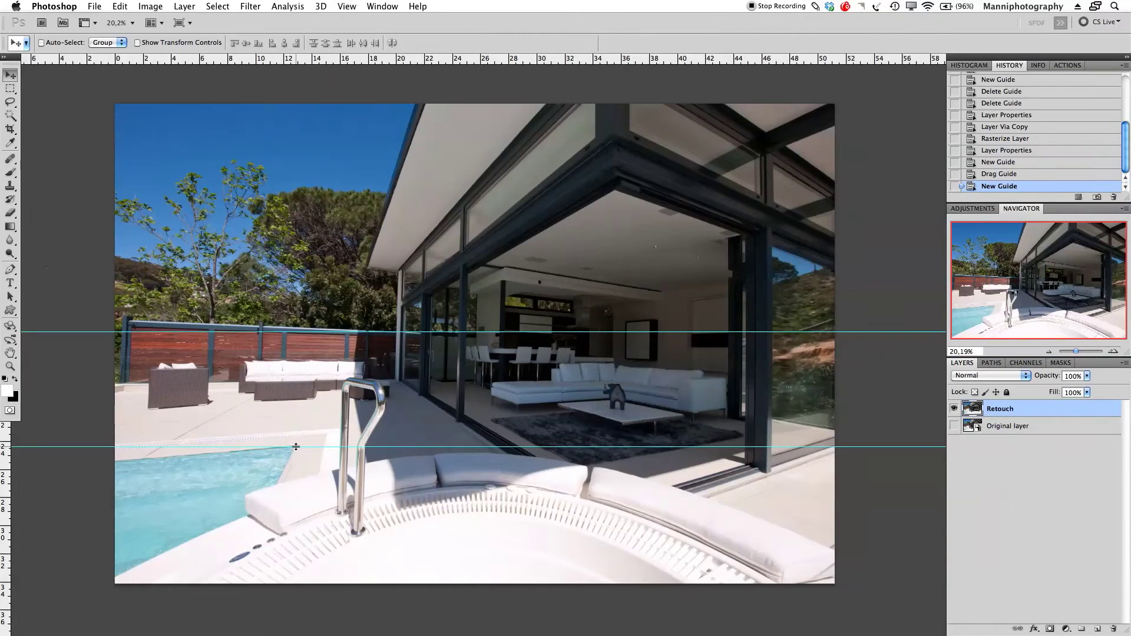
pyautogui.moveTo(297, 446); pyautogui.dragTo(298, 445)
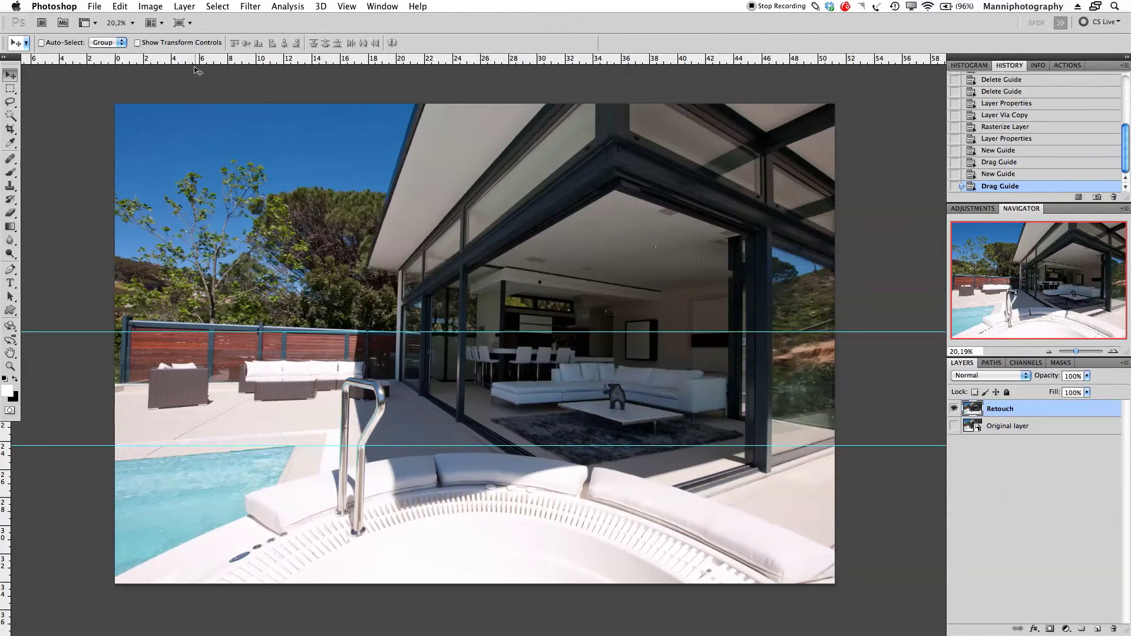
pyautogui.click(124, 6)
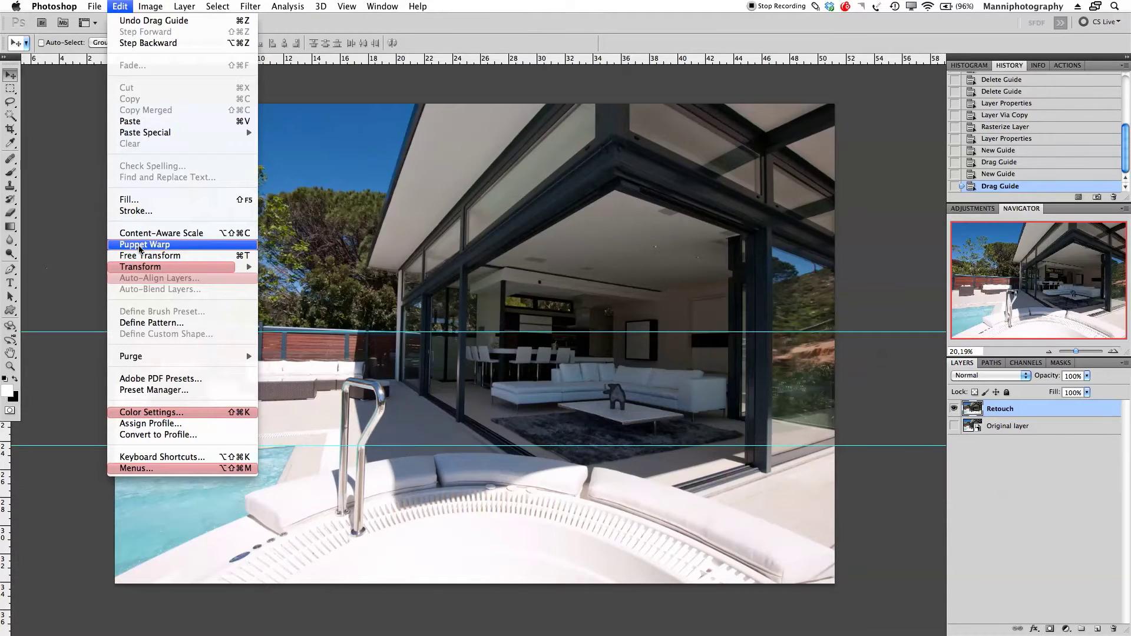
pyautogui.click(303, 136)
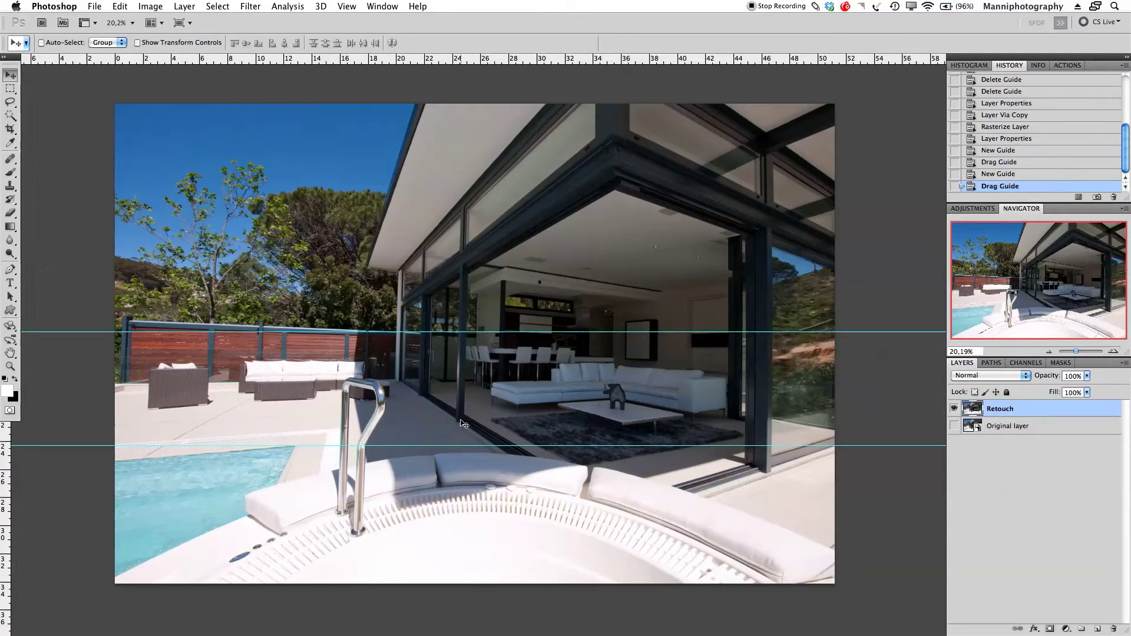
# Step: Select the rectangle of sky, trees and upper fence beside the house with the Rectangular Marquee and paste a copy as a new layer
pyautogui.press('m')
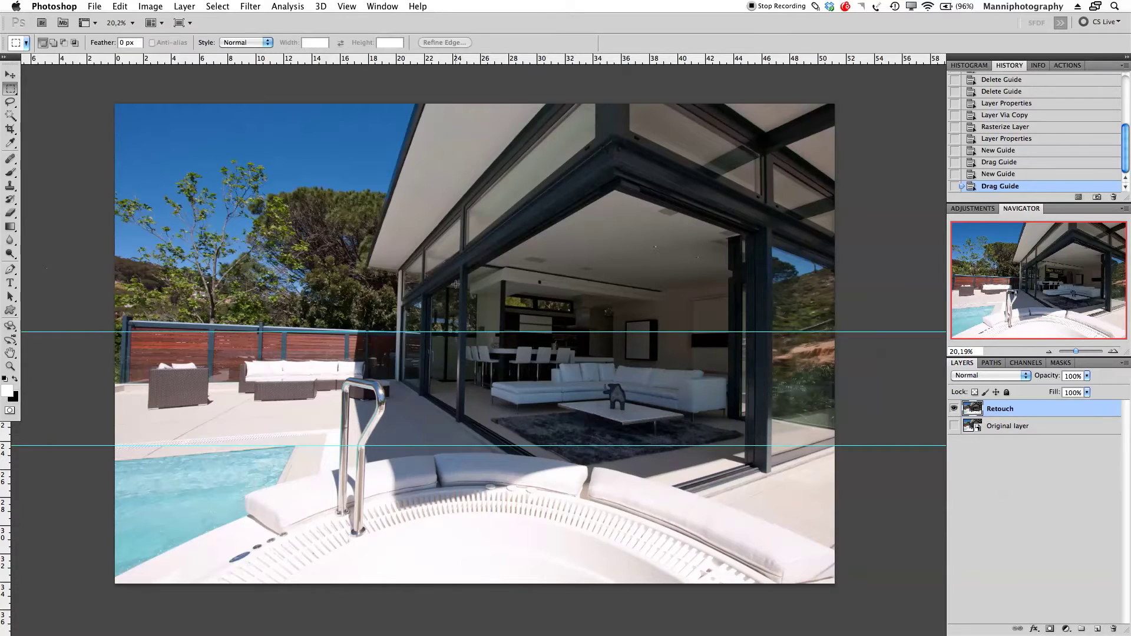
pyautogui.click(11, 88)
pyautogui.click(44, 88)
pyautogui.moveTo(149, 305); pyautogui.dragTo(407, 355)
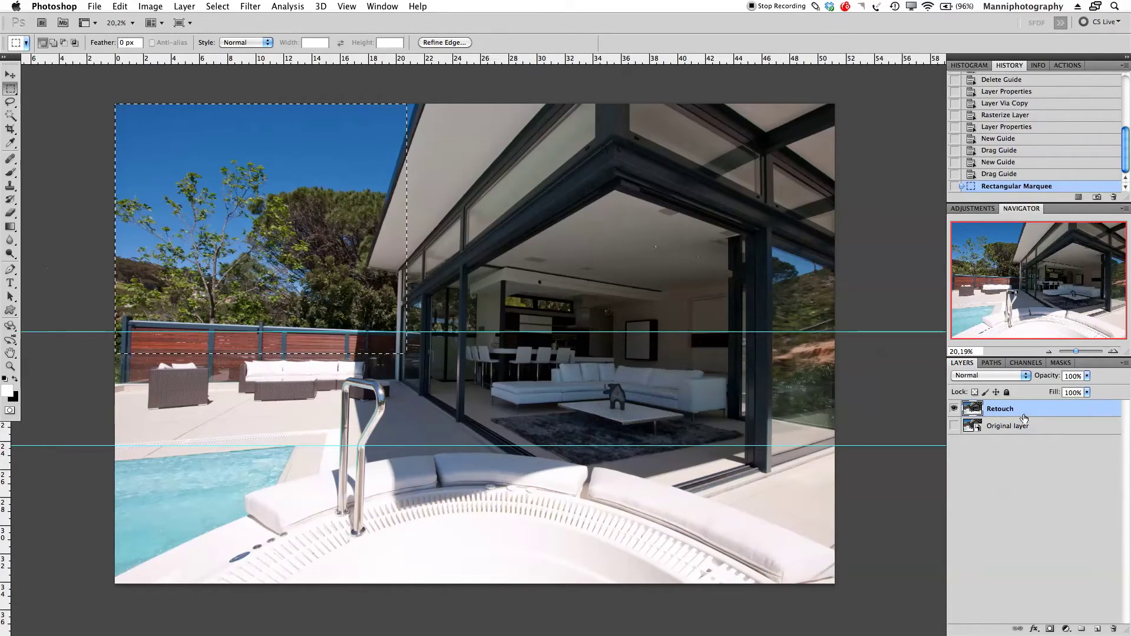
pyautogui.press('super+c')
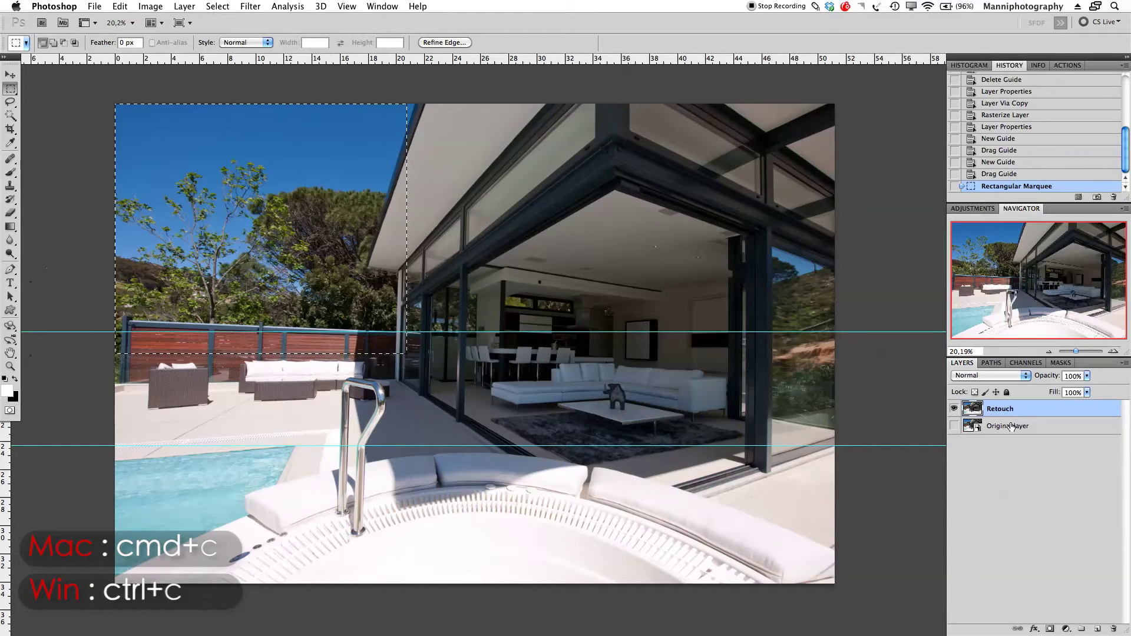
pyautogui.press('super+v')
# Step: Rename the pasted layer to Fence
pyautogui.doubleClick(1006, 409)
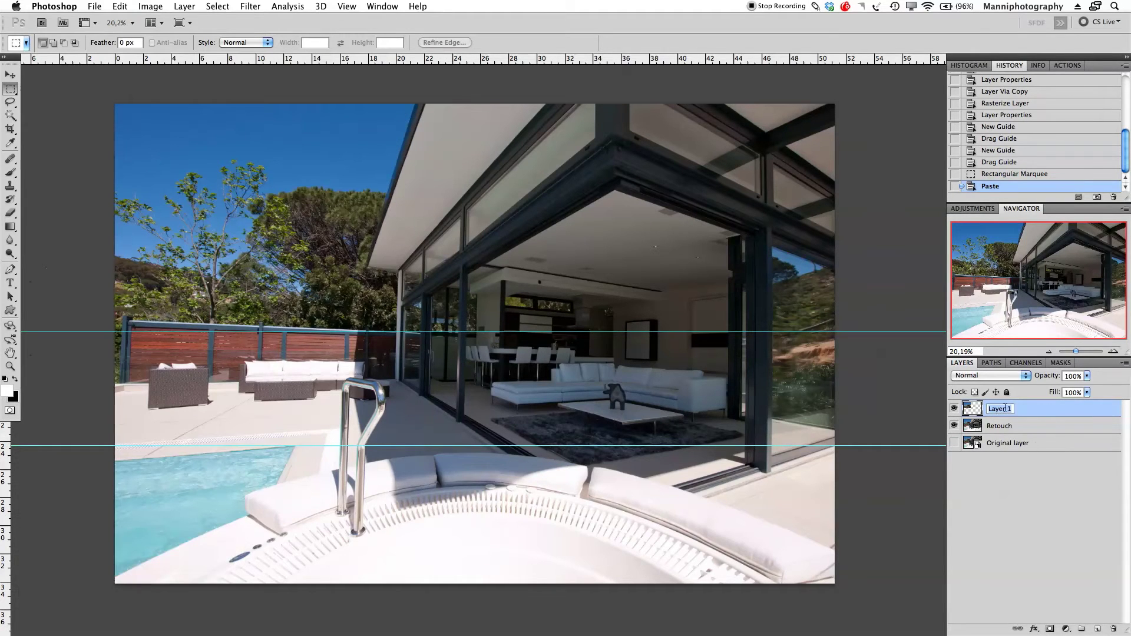
pyautogui.write('Fence')
pyautogui.press('Return')
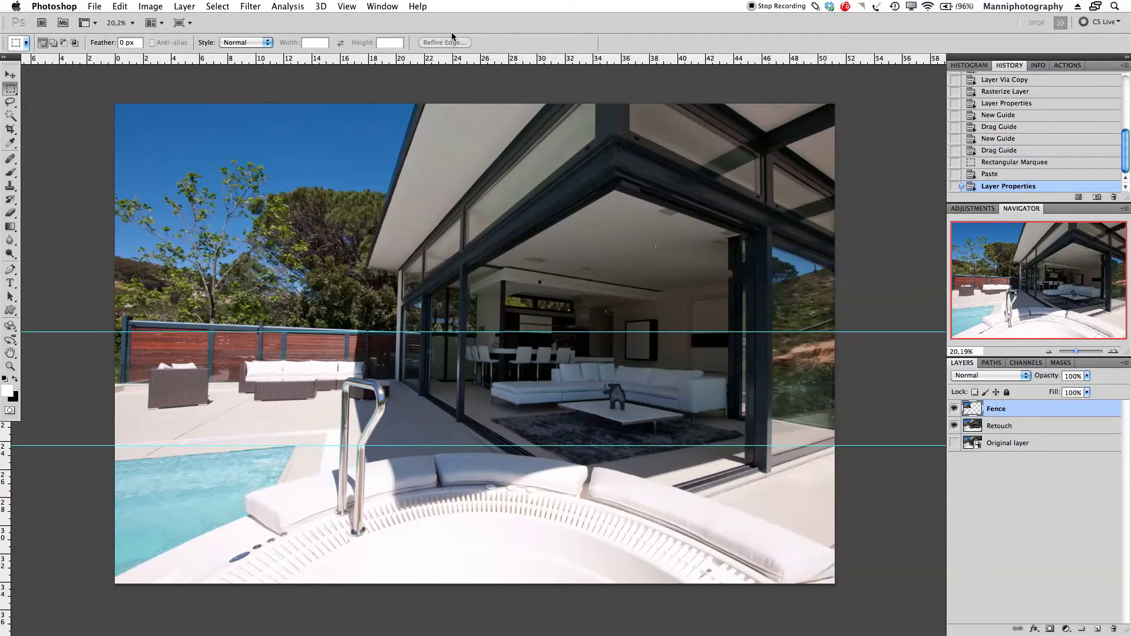
# Step: Warp the Fence layer, pulling the fence's far end from the house down toward the upper guide
pyautogui.click(121, 6)
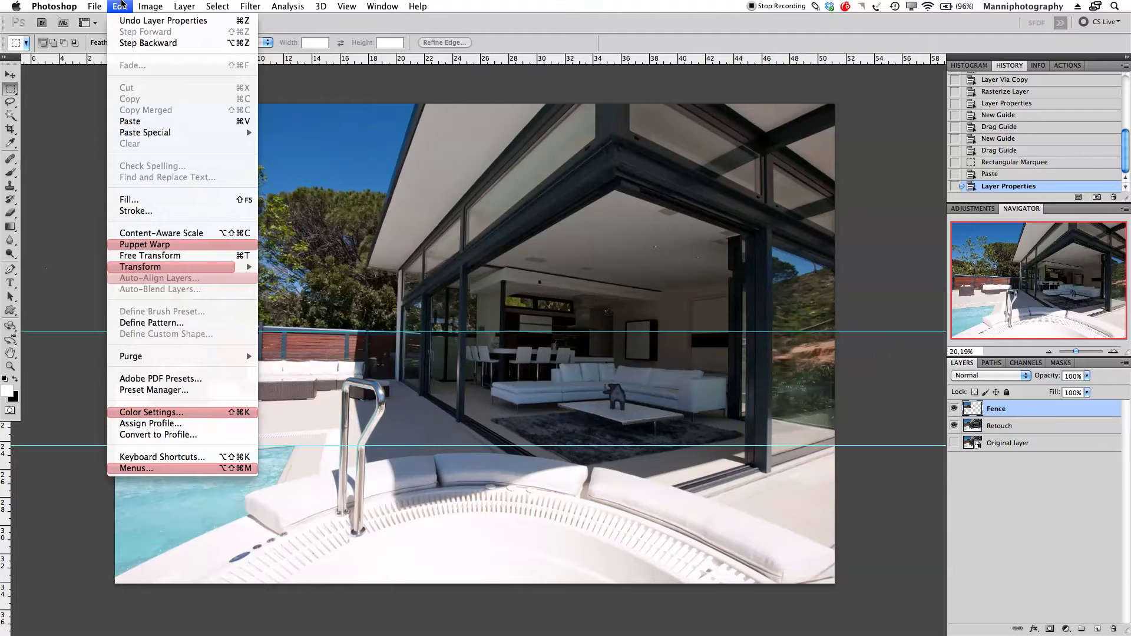
pyautogui.moveTo(158, 270)
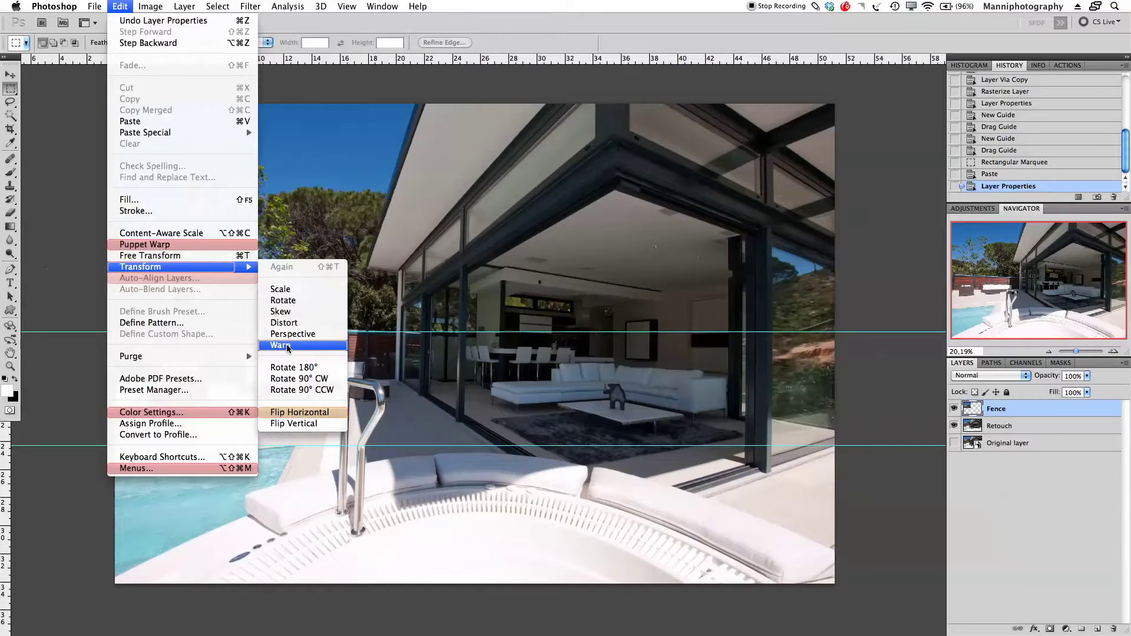
pyautogui.click(292, 347)
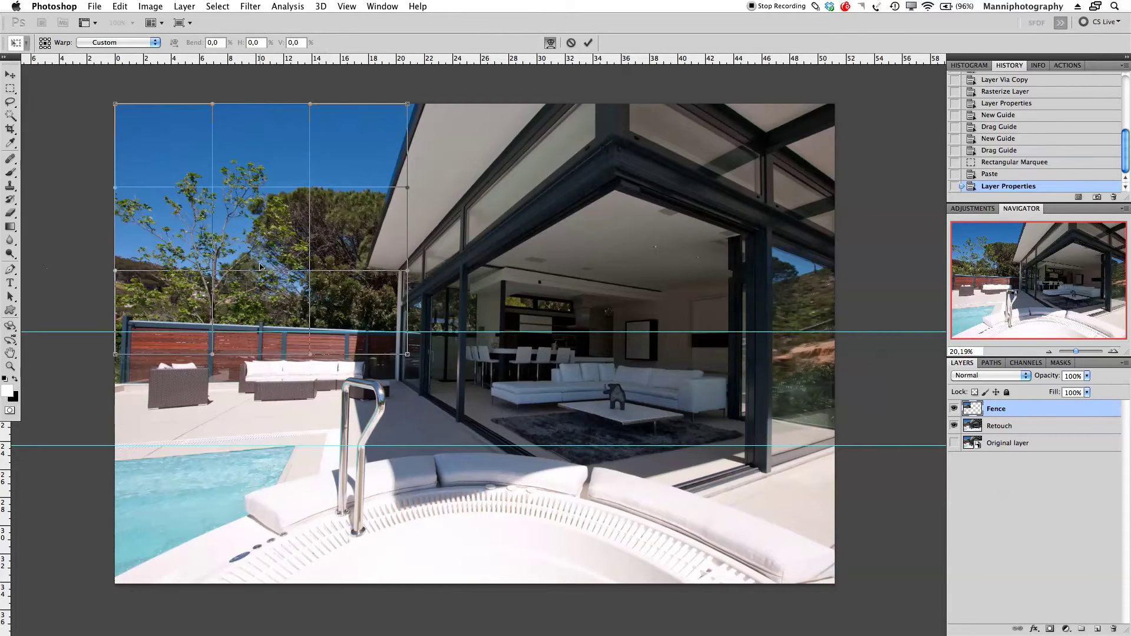
pyautogui.click(1083, 352)
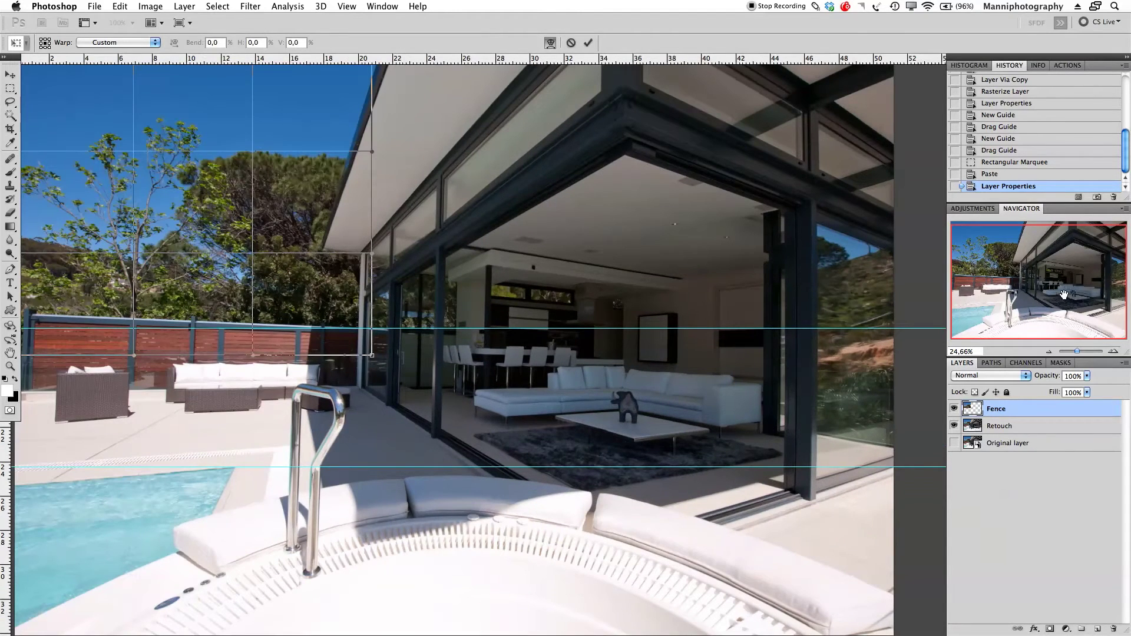
pyautogui.moveTo(221, 244); pyautogui.dragTo(445, 401)
pyautogui.hotkey('ctrl', 'z')
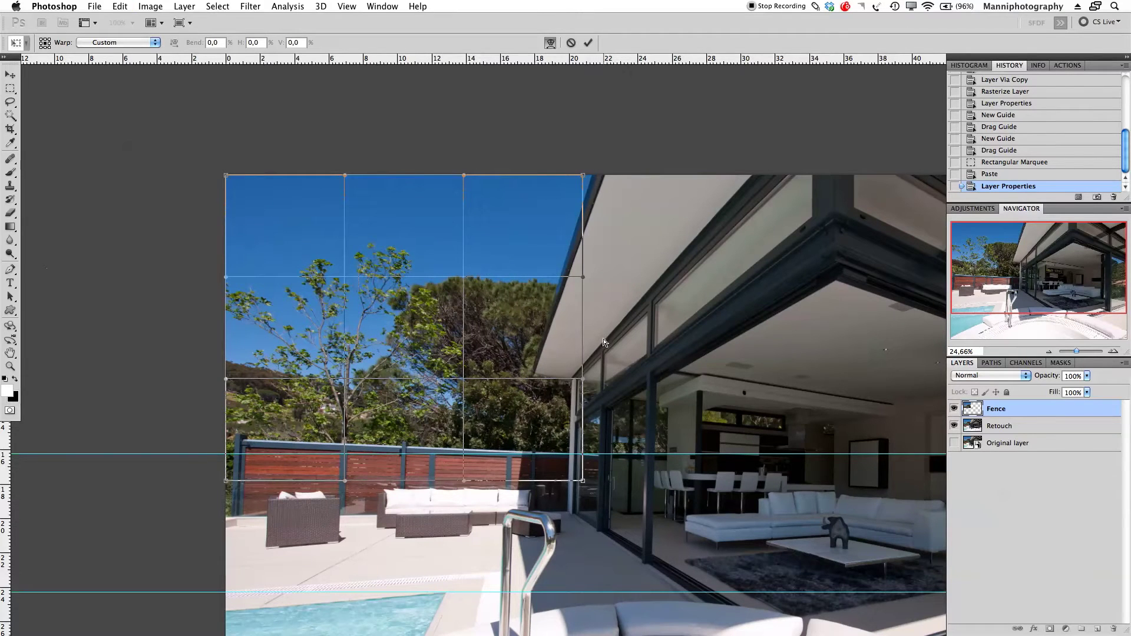
pyautogui.moveTo(1078, 352); pyautogui.dragTo(1079, 353)
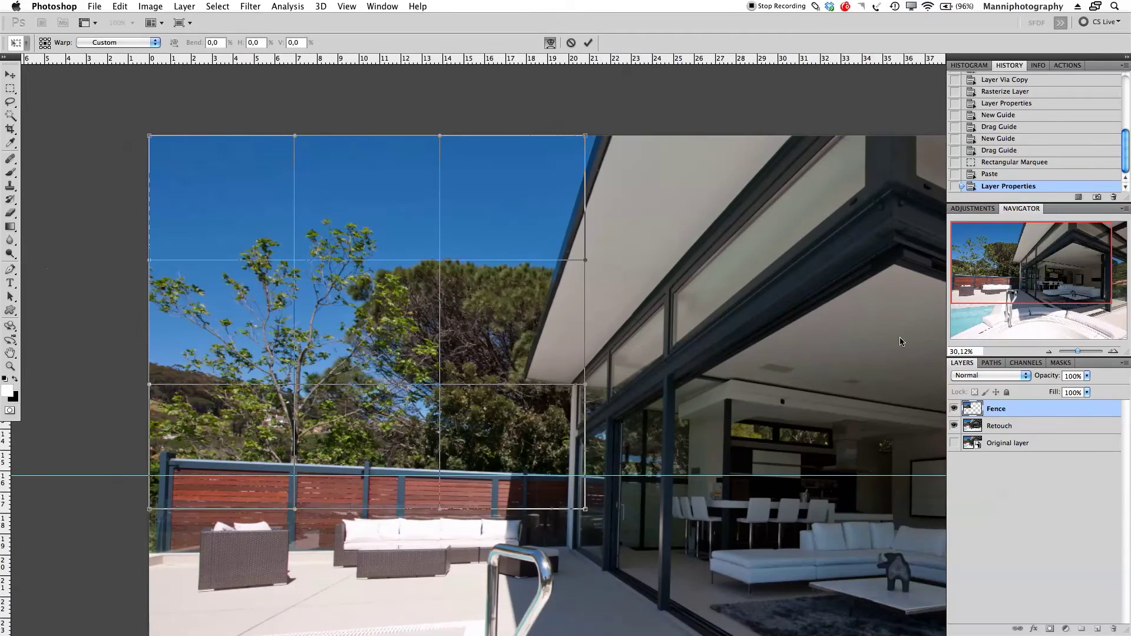
pyautogui.moveTo(690, 311); pyautogui.dragTo(743, 304)
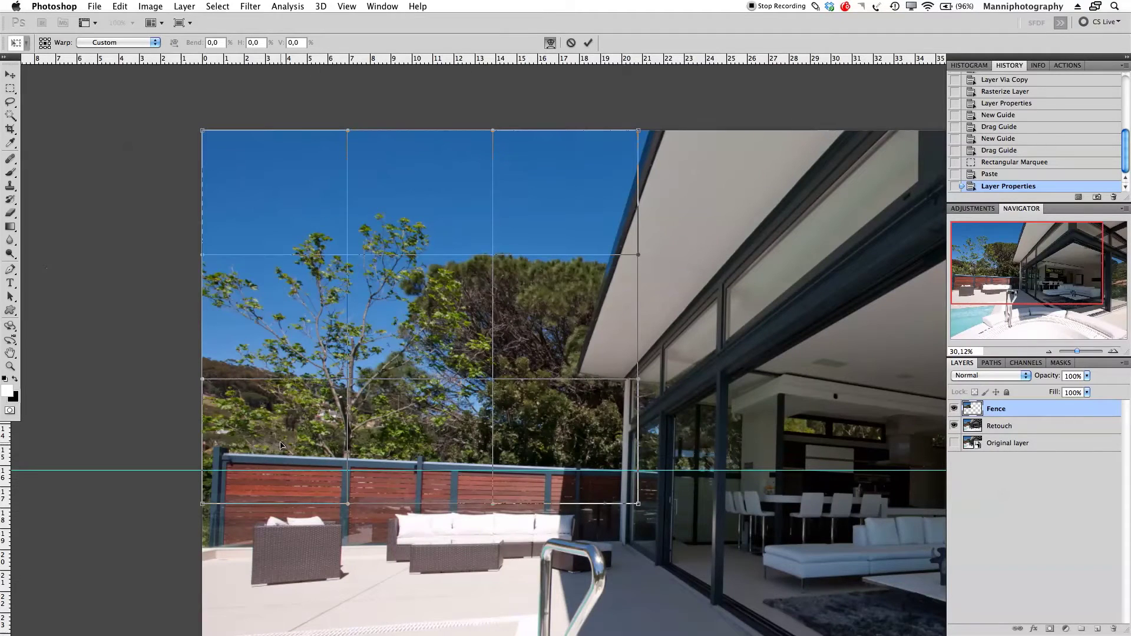
pyautogui.moveTo(280, 445); pyautogui.dragTo(277, 436)
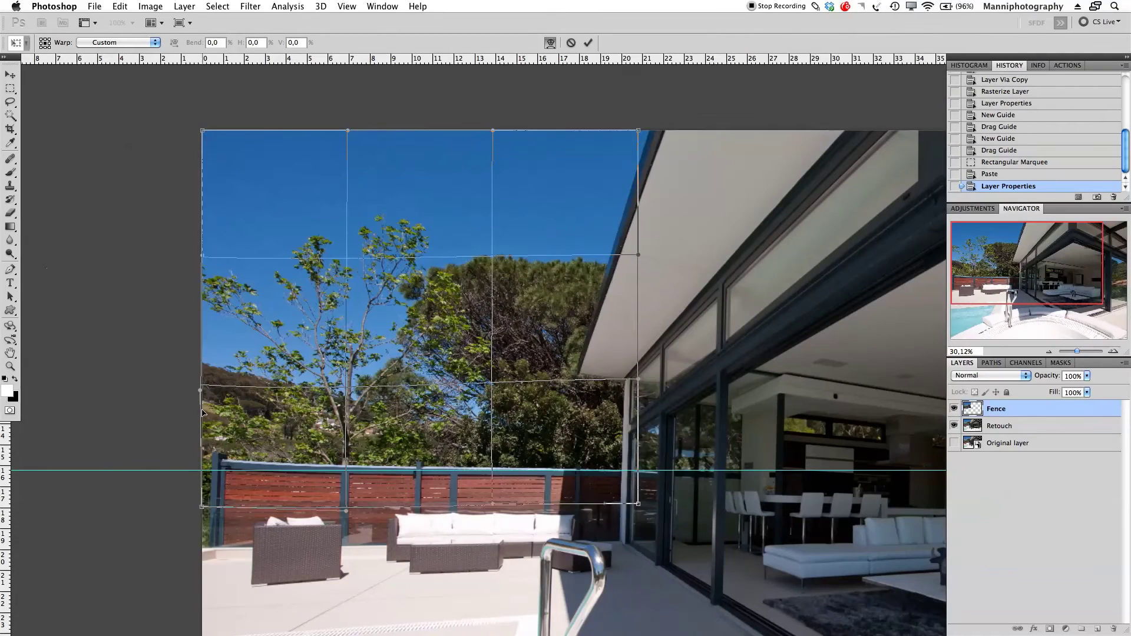
pyautogui.moveTo(204, 410); pyautogui.dragTo(198, 426)
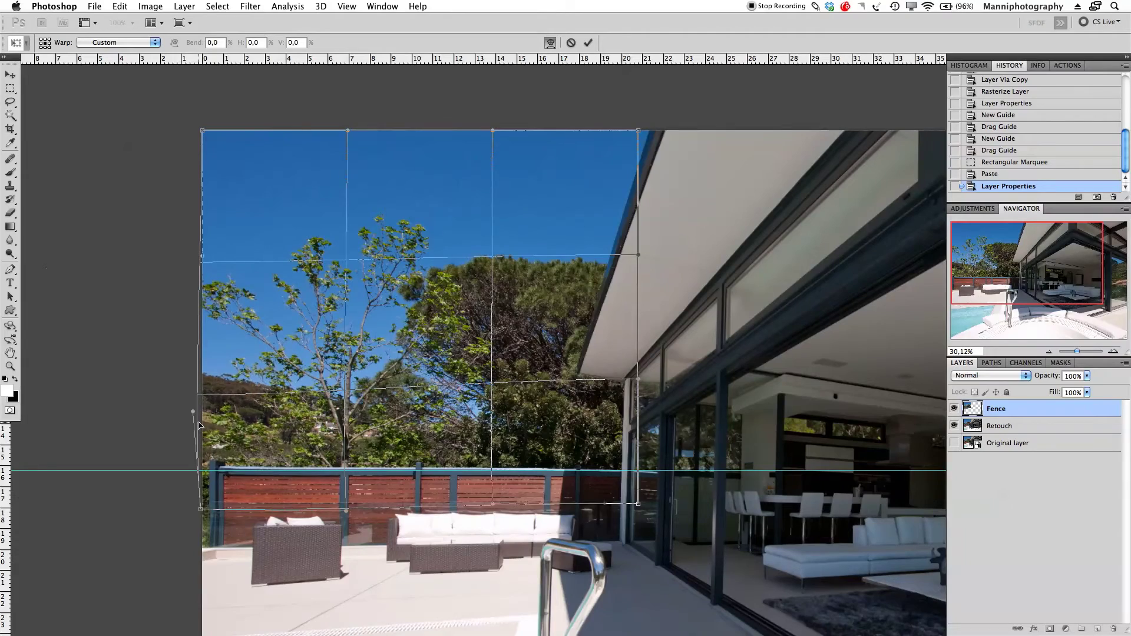
# Step: Refine the Fence layer's warp at the end farthest from the house so the top rail lies along the upper guide
pyautogui.scroll(5, 302, 530)
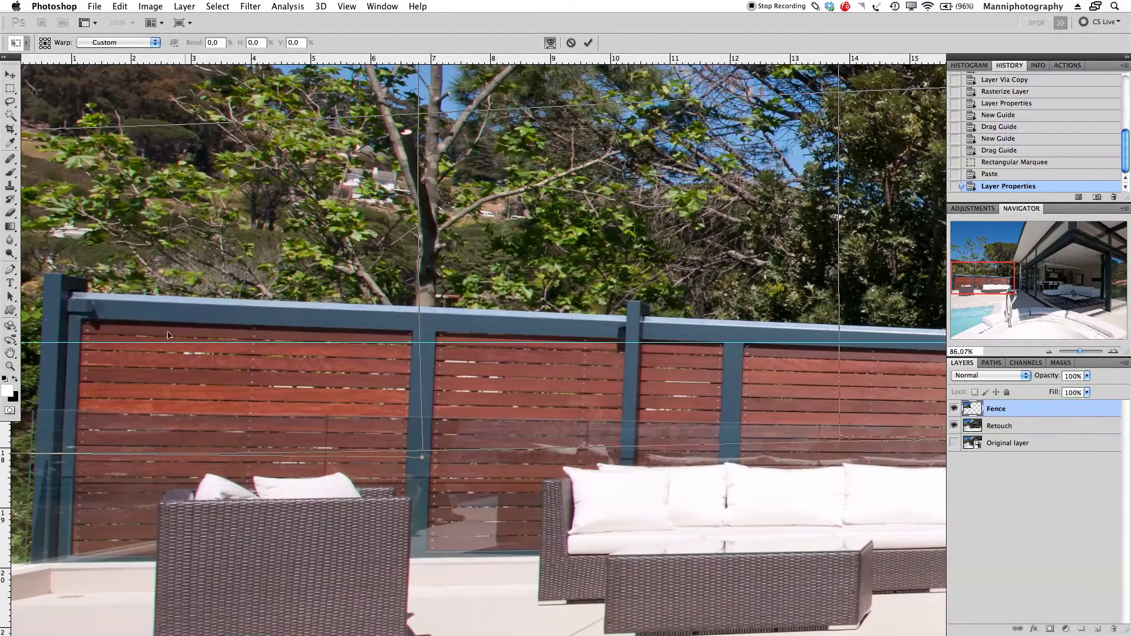
pyautogui.moveTo(82, 303); pyautogui.dragTo(82, 340)
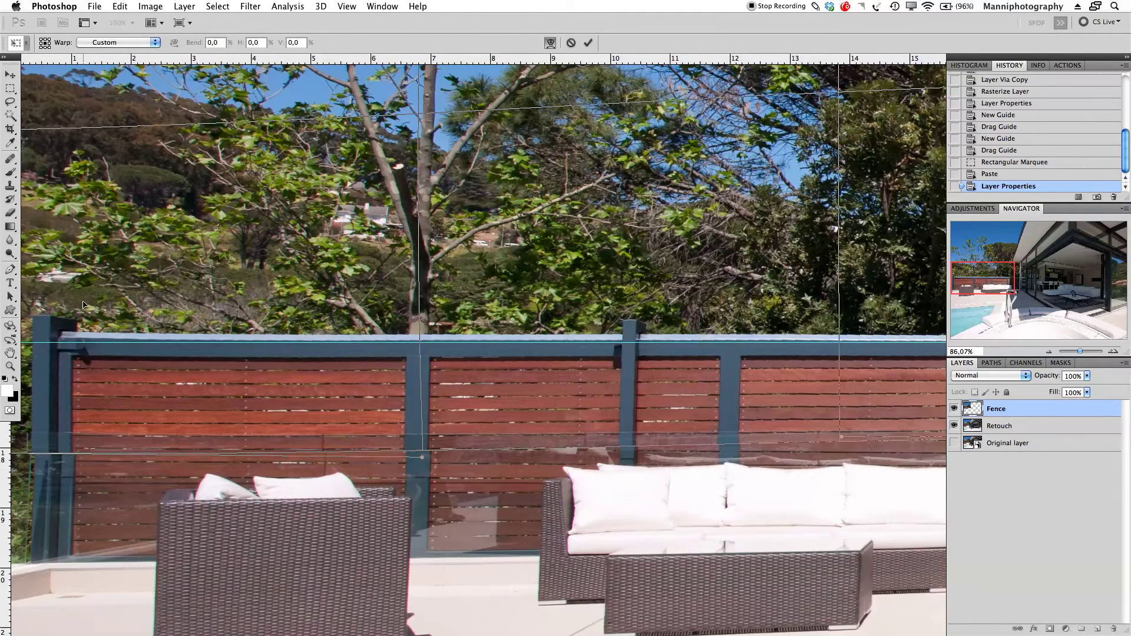
pyautogui.press('space')
pyautogui.moveTo(112, 315); pyautogui.dragTo(194, 302)
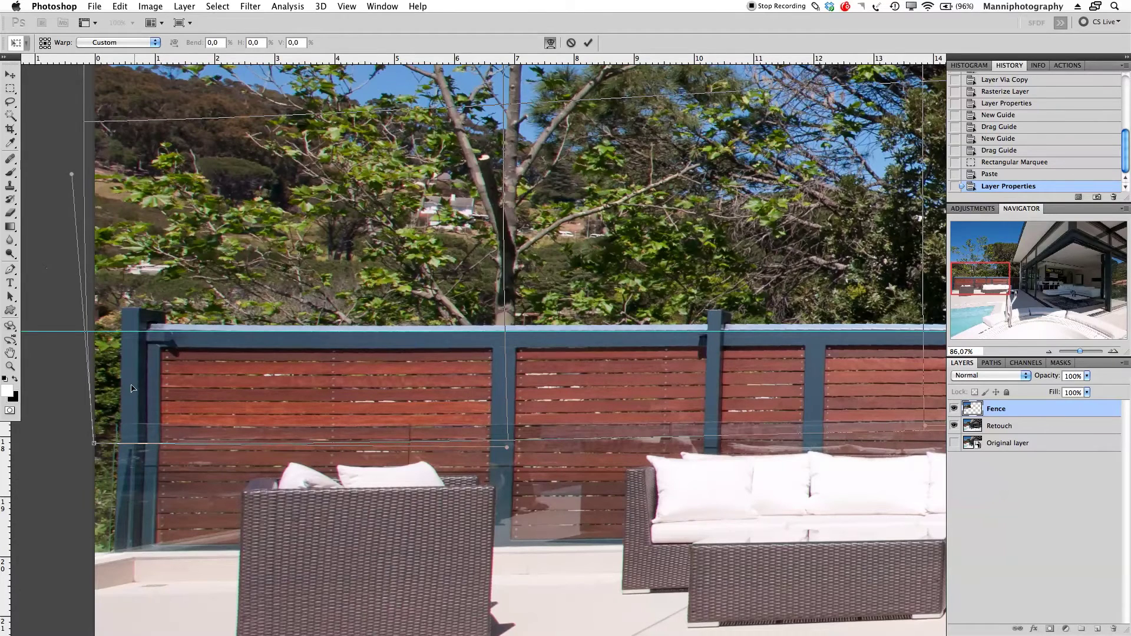
pyautogui.moveTo(135, 385); pyautogui.dragTo(132, 390)
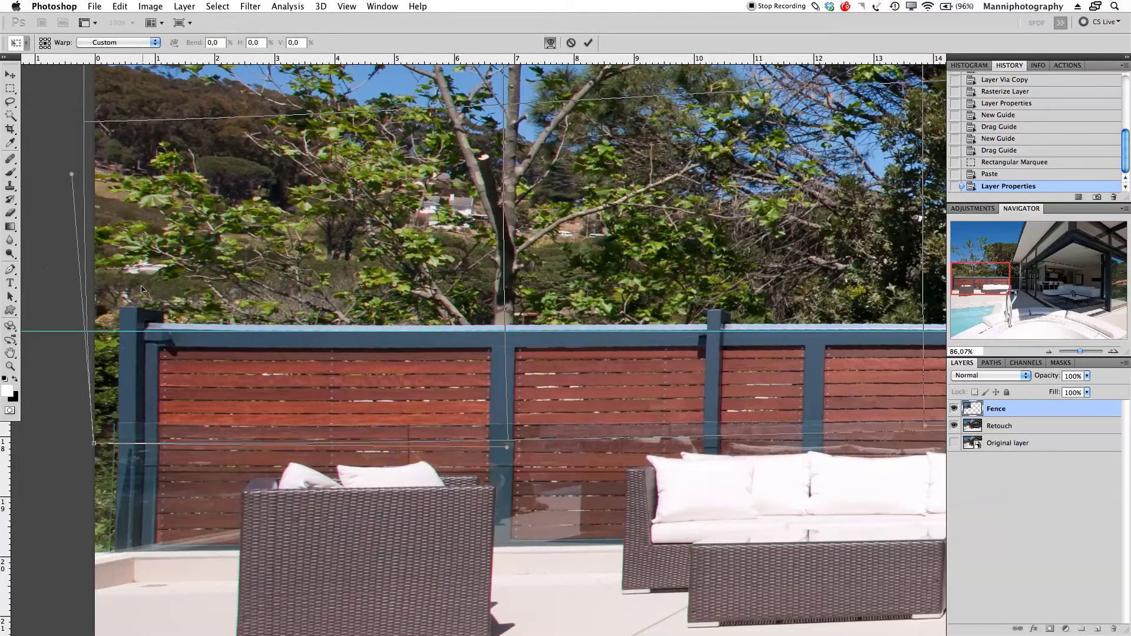
pyautogui.moveTo(130, 289); pyautogui.dragTo(131, 286)
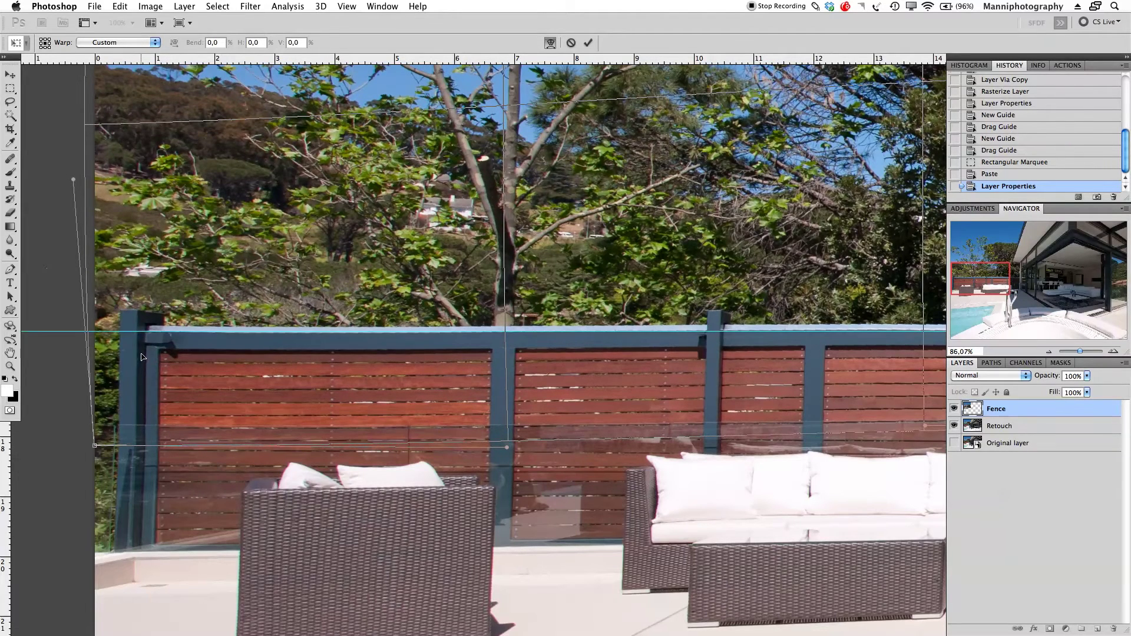
# Step: Check the warped Fence layer along the rail, trees, sky and roof edge for distortion, and apply the warp
pyautogui.moveTo(505, 378); pyautogui.dragTo(318, 357)
pyautogui.moveTo(668, 336); pyautogui.dragTo(367, 317)
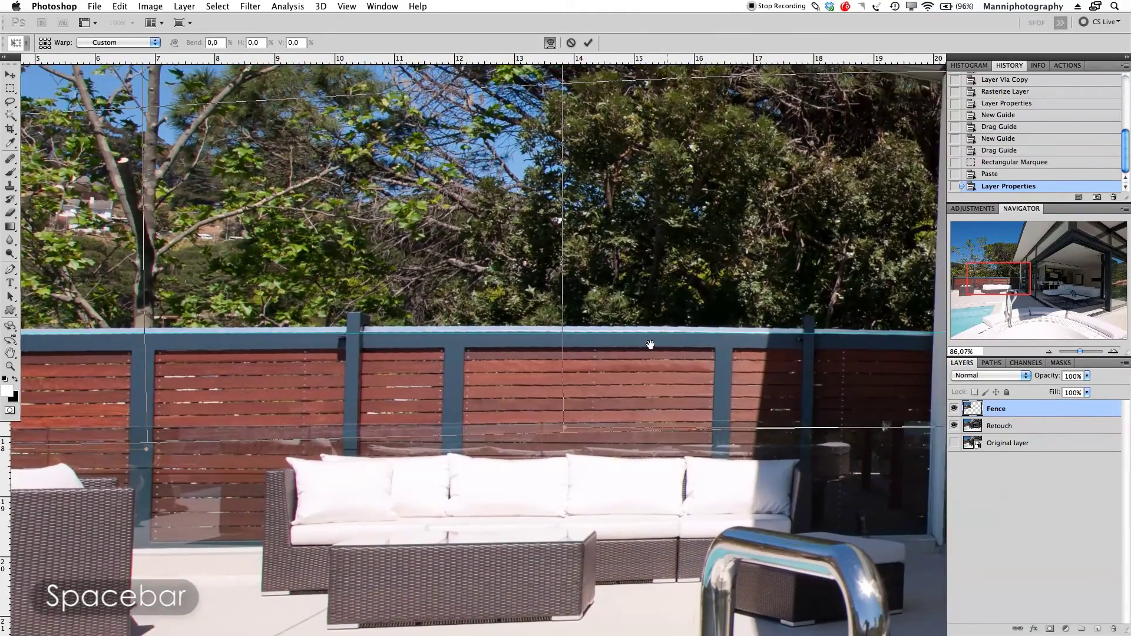
pyautogui.moveTo(574, 311); pyautogui.dragTo(552, 320)
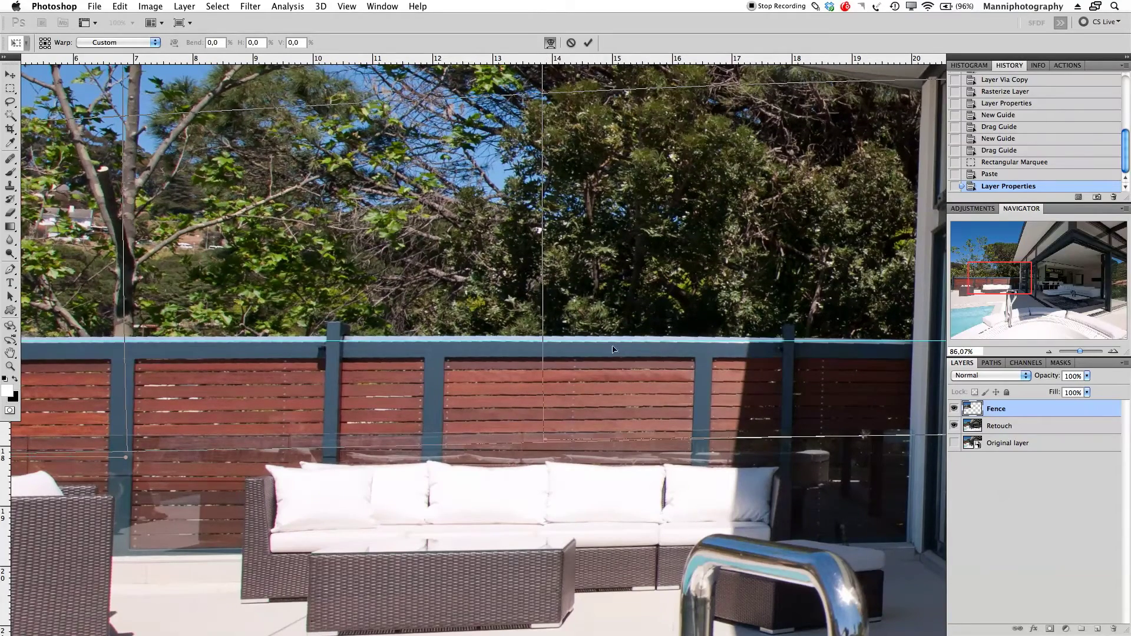
pyautogui.moveTo(791, 361); pyautogui.dragTo(825, 354)
pyautogui.moveTo(686, 371); pyautogui.dragTo(824, 368)
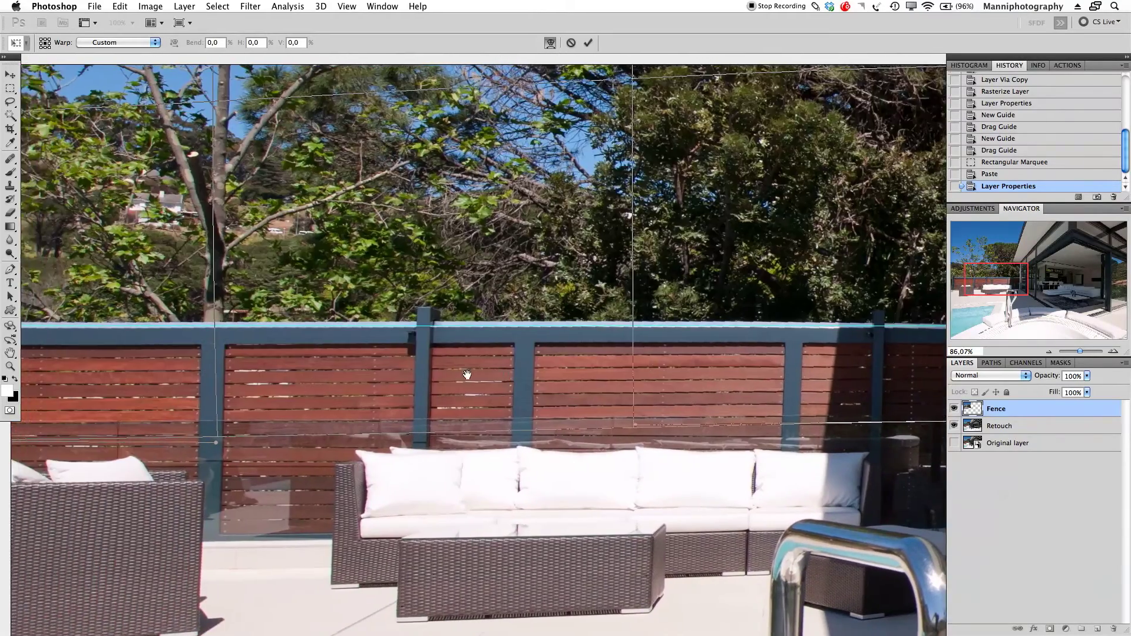
pyautogui.moveTo(687, 373); pyautogui.dragTo(738, 372)
pyautogui.moveTo(493, 234); pyautogui.dragTo(518, 383)
pyautogui.moveTo(506, 292); pyautogui.dragTo(523, 402)
pyautogui.moveTo(479, 253); pyautogui.dragTo(485, 323)
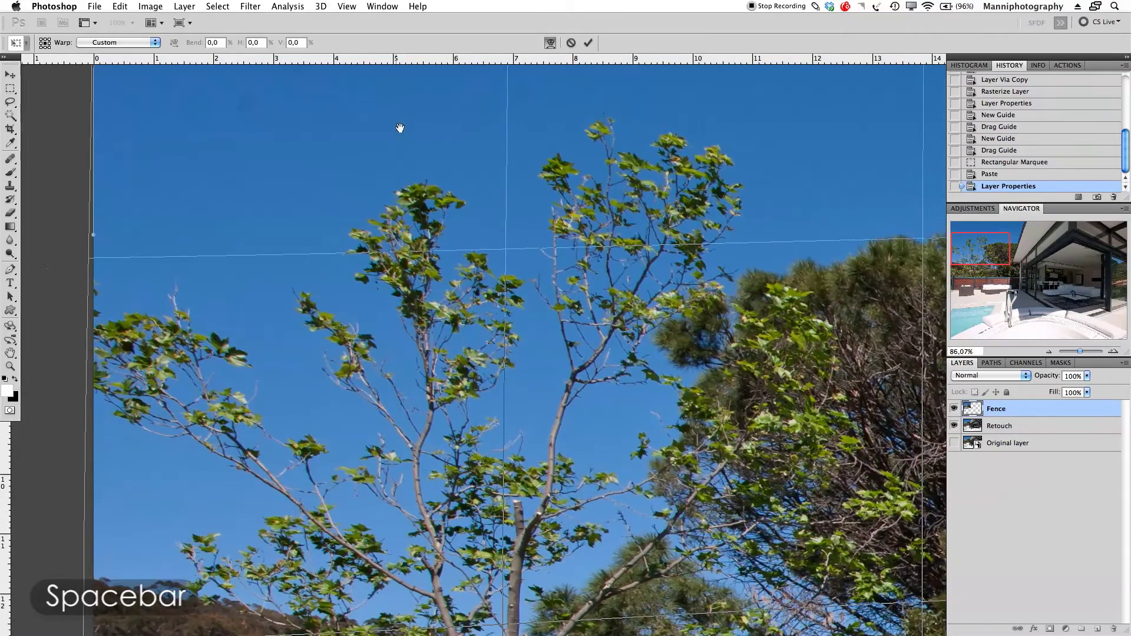
pyautogui.moveTo(397, 109); pyautogui.dragTo(405, 253)
pyautogui.moveTo(790, 283); pyautogui.dragTo(394, 164)
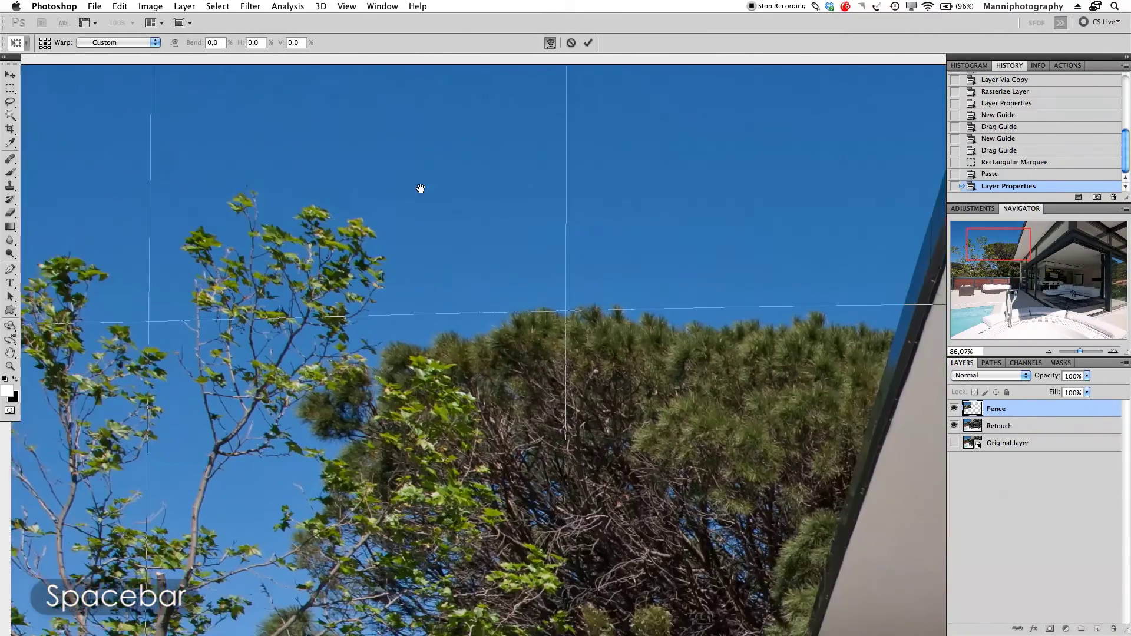
pyautogui.moveTo(654, 412); pyautogui.dragTo(545, 304)
pyautogui.moveTo(727, 294); pyautogui.dragTo(722, 267)
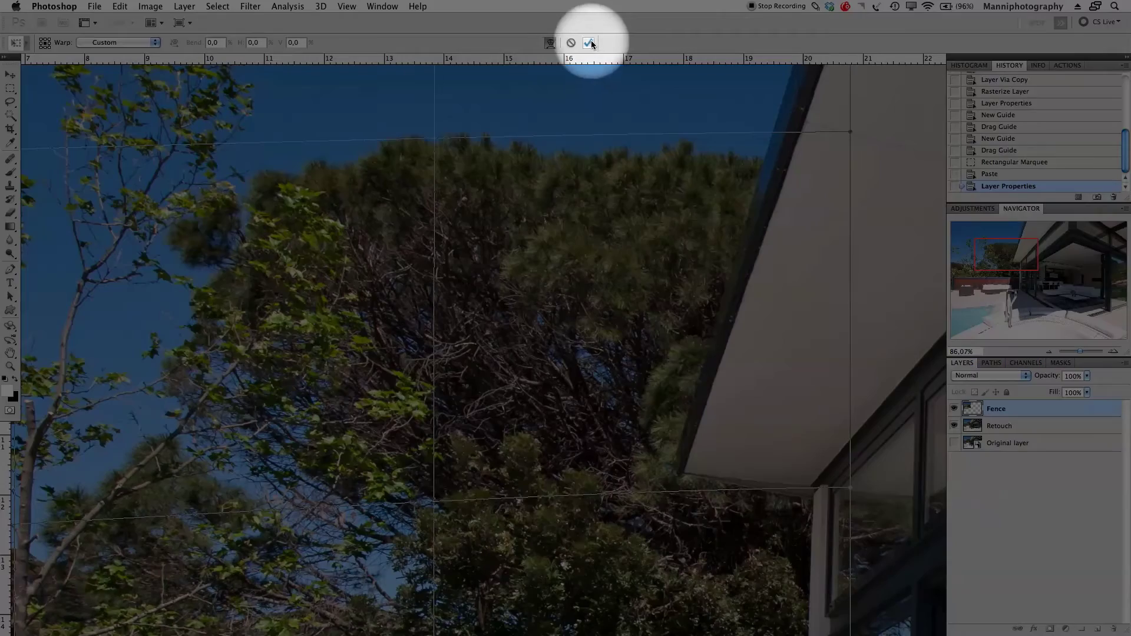
pyautogui.click(590, 41)
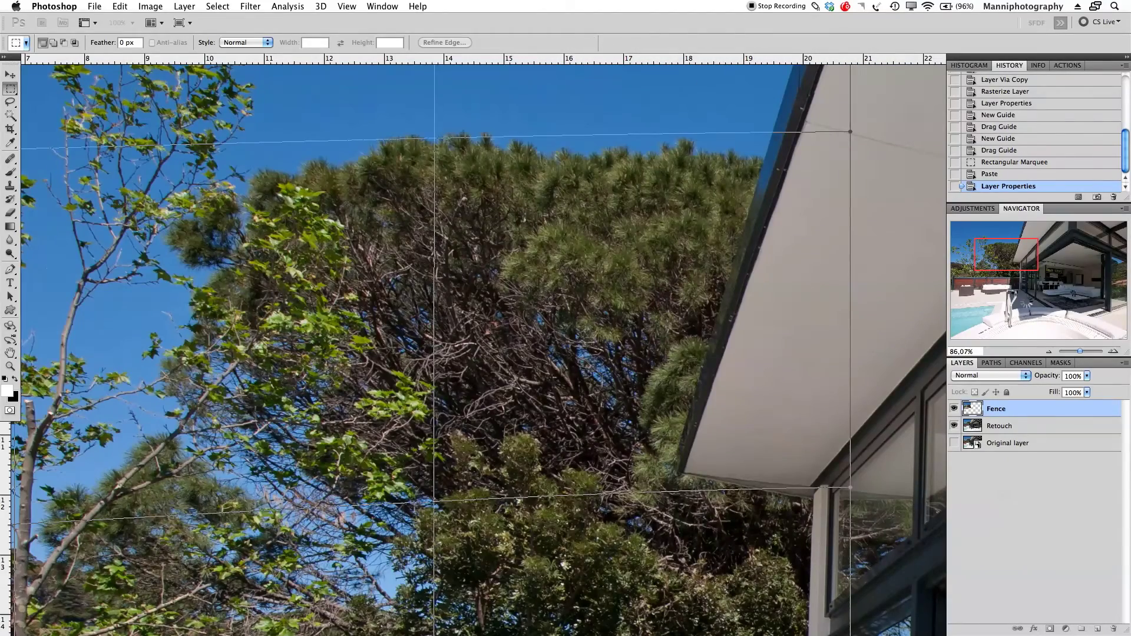
pyautogui.moveTo(1081, 351); pyautogui.dragTo(1077, 353)
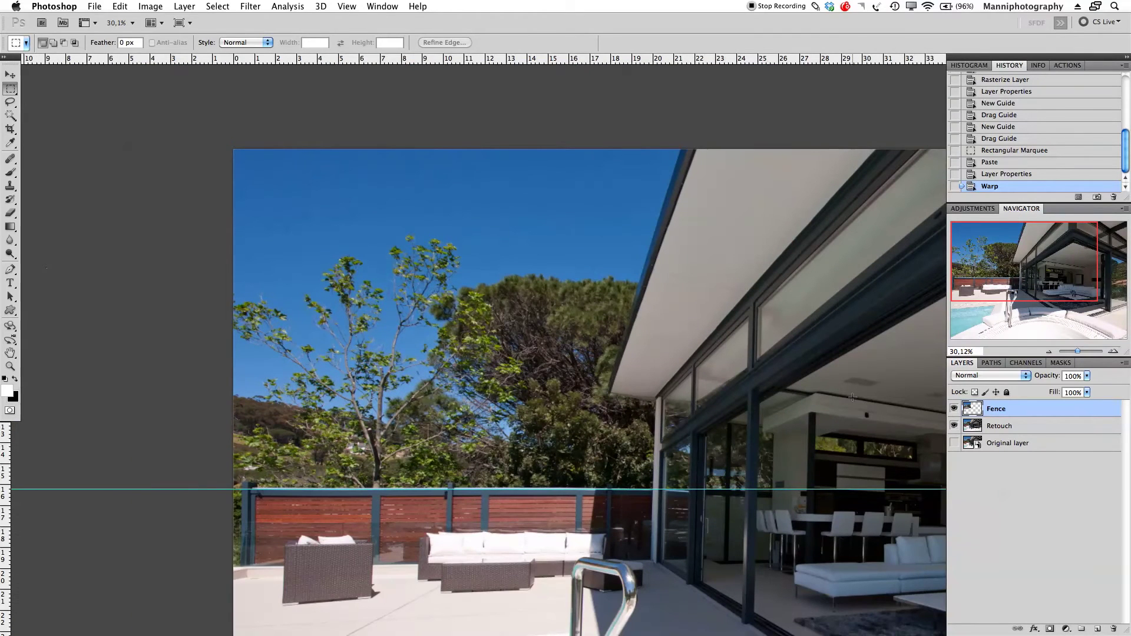
# Step: Compare the photo before and after the warp by repeatedly hiding and showing the Fence layer
pyautogui.click(954, 409)
pyautogui.click(954, 408)
pyautogui.click(954, 408)
pyautogui.click(954, 409)
pyautogui.click(954, 409)
pyautogui.click(953, 409)
pyautogui.click(954, 409)
pyautogui.click(954, 409)
pyautogui.click(954, 409)
pyautogui.click(954, 409)
pyautogui.moveTo(239, 463); pyautogui.dragTo(336, 585)
pyautogui.moveTo(575, 579); pyautogui.dragTo(655, 591)
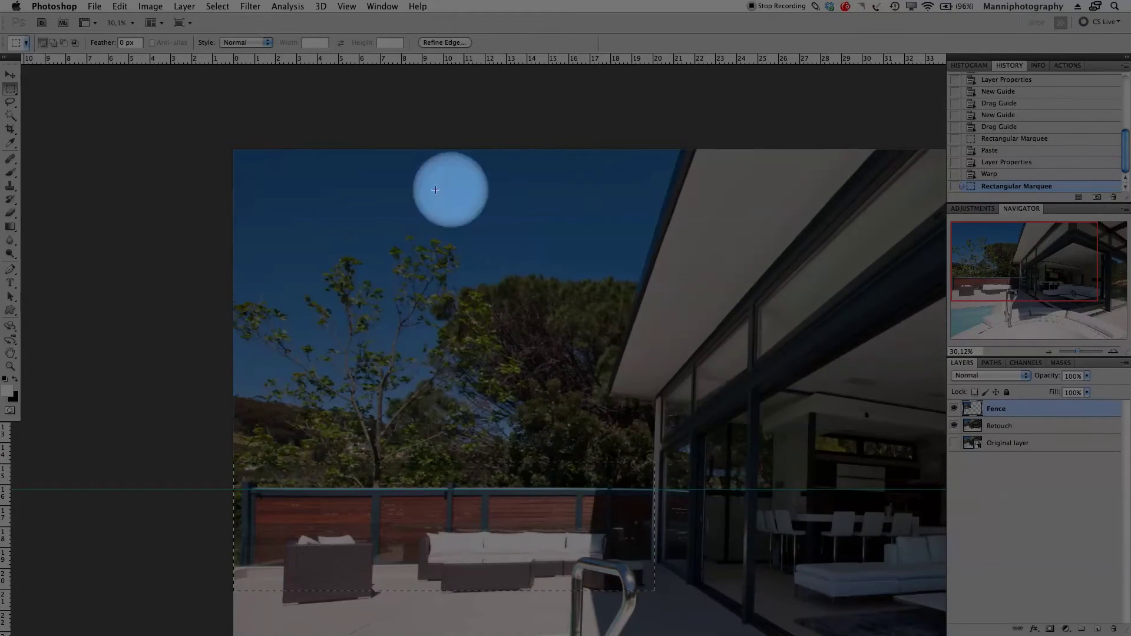
pyautogui.hotkey('ctrl', 'd')
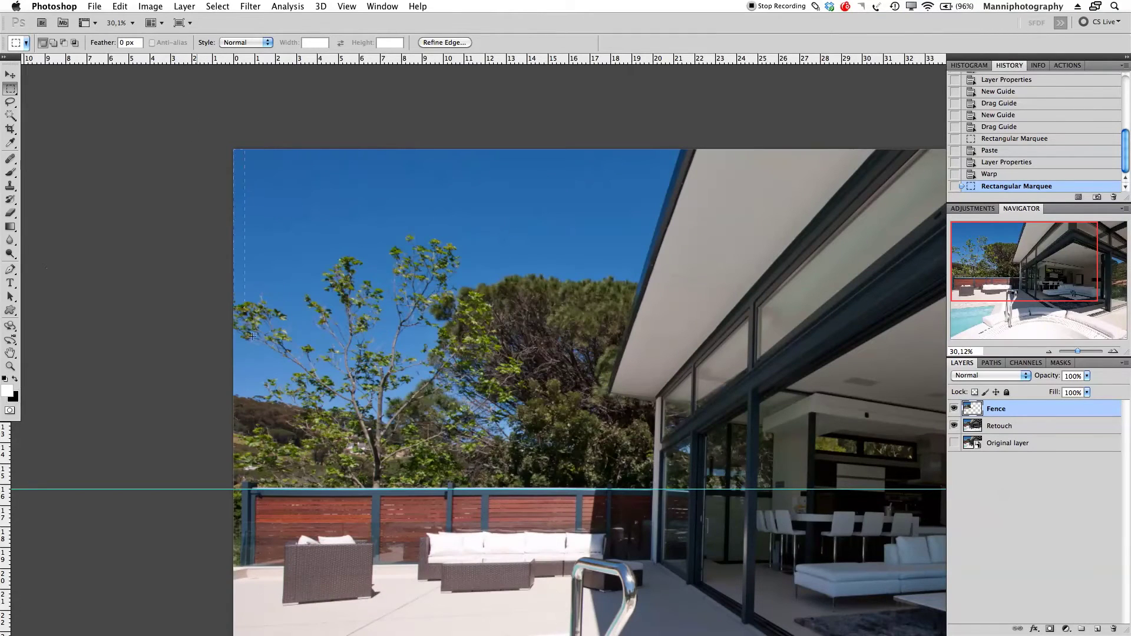
pyautogui.moveTo(689, 552); pyautogui.dragTo(684, 549)
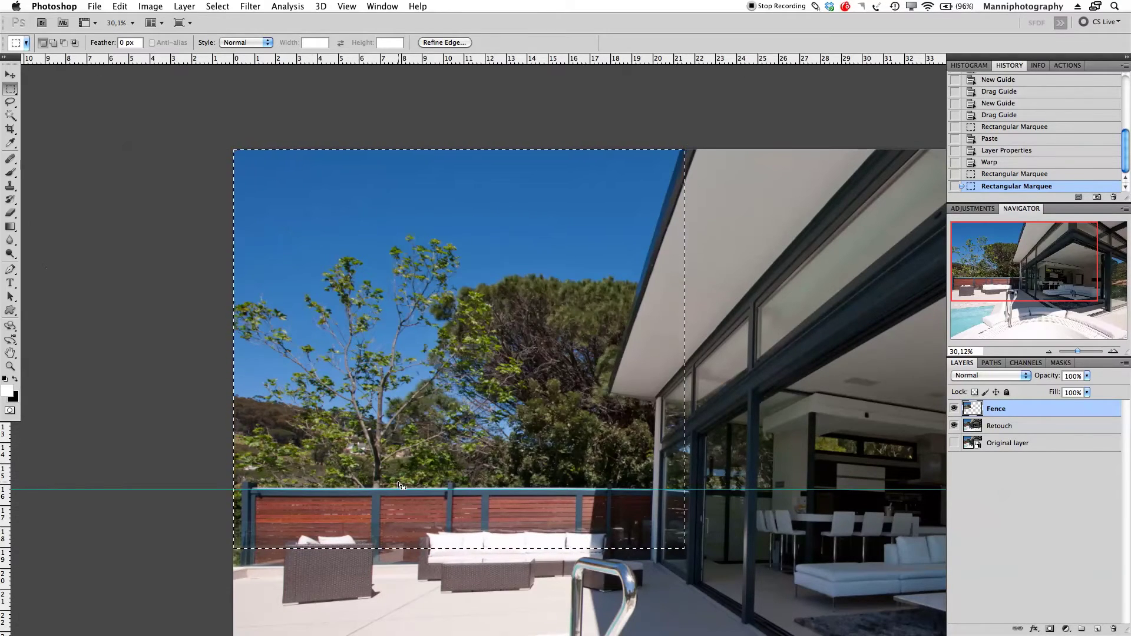
pyautogui.press('super+d')
pyautogui.moveTo(233, 149); pyautogui.dragTo(701, 554)
pyautogui.press('super+d')
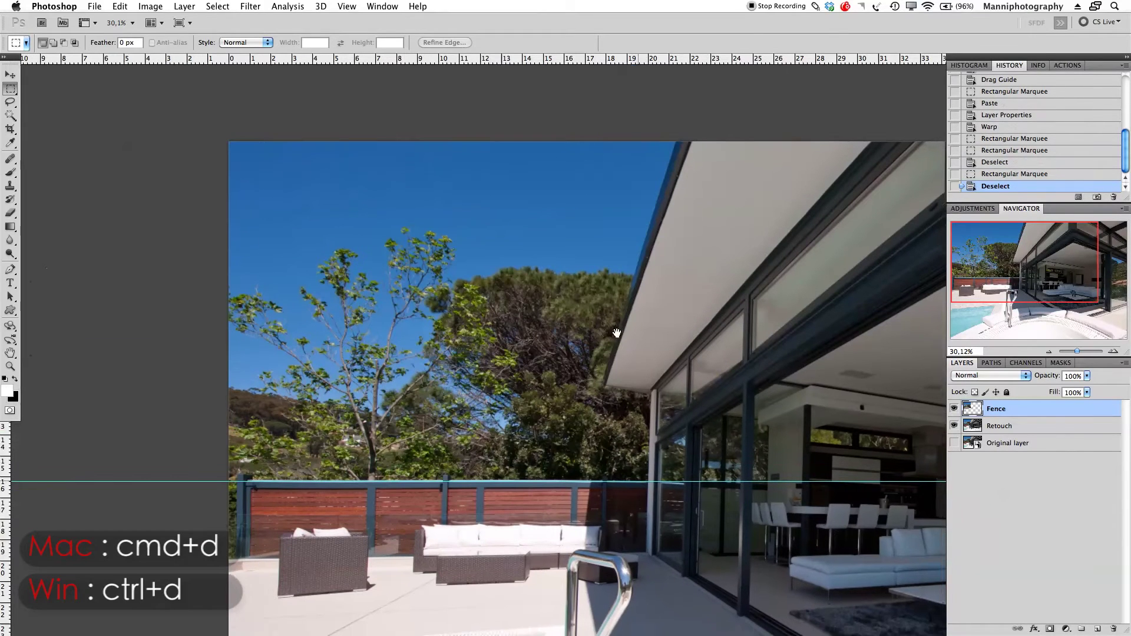
# Step: Hide the Fence layer and make the Retouch layer active for working on the pool area
pyautogui.moveTo(653, 467); pyautogui.dragTo(610, 208)
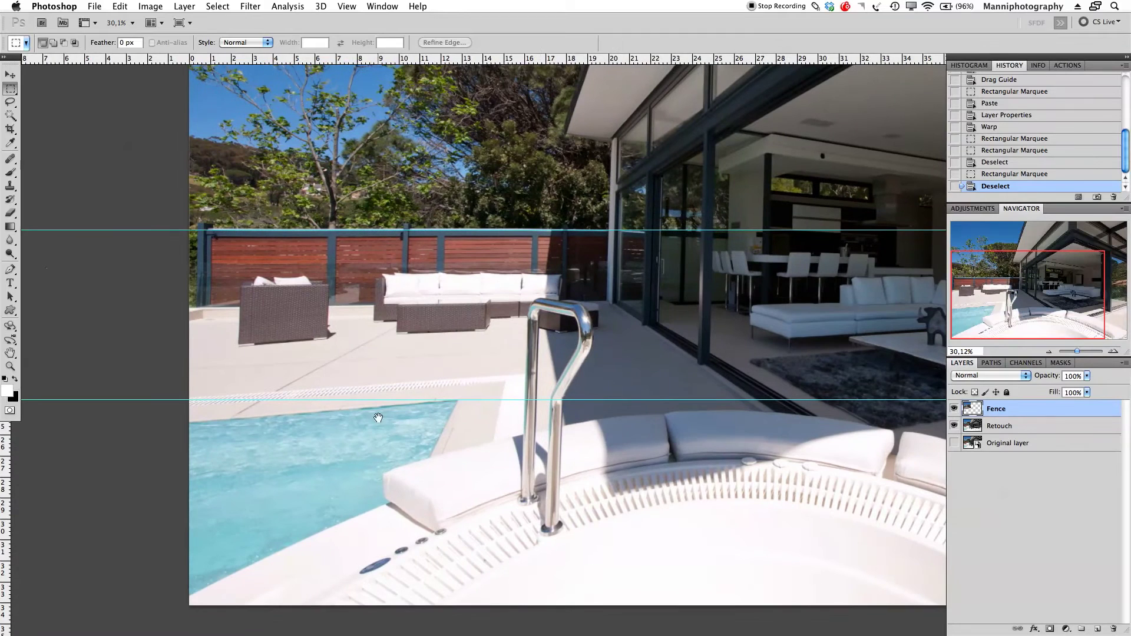
pyautogui.moveTo(440, 373); pyautogui.dragTo(451, 459)
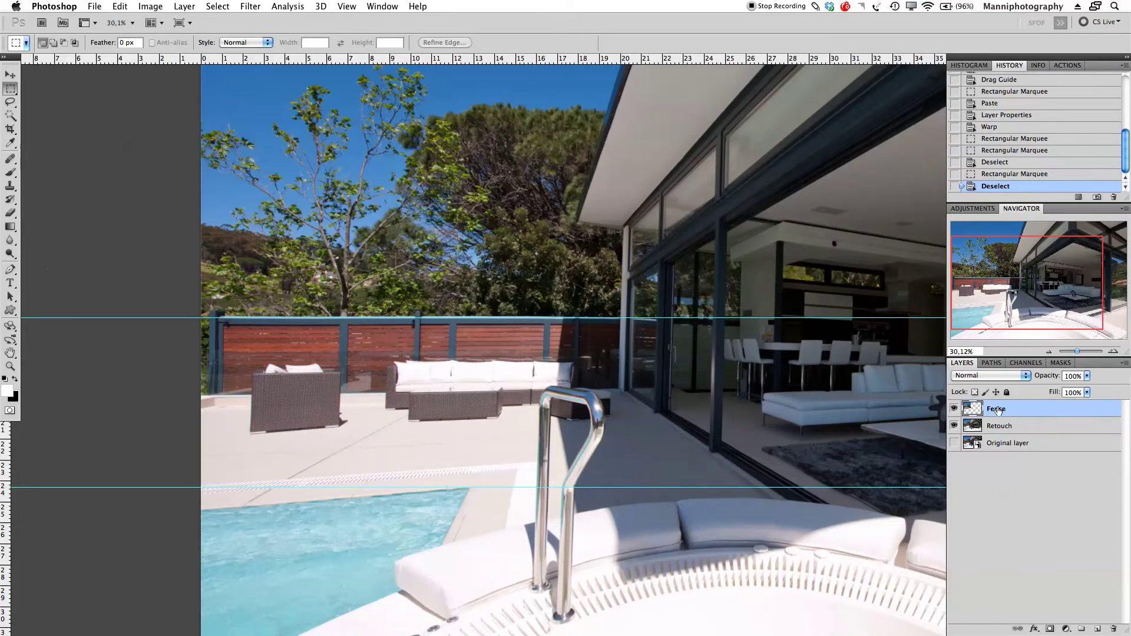
pyautogui.click(954, 409)
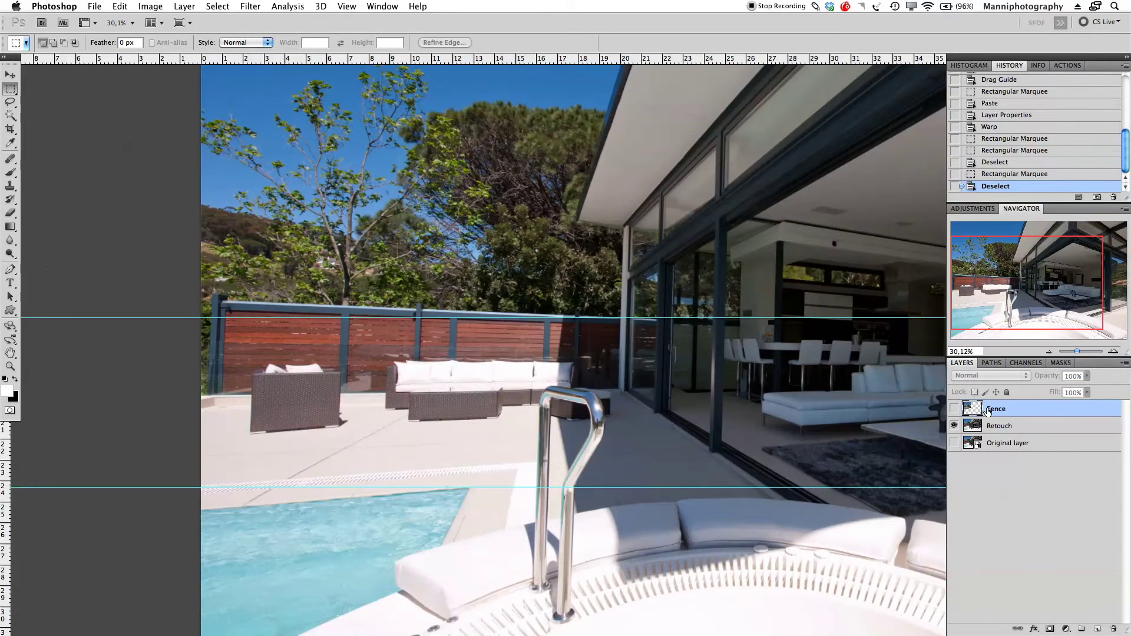
pyautogui.click(1009, 432)
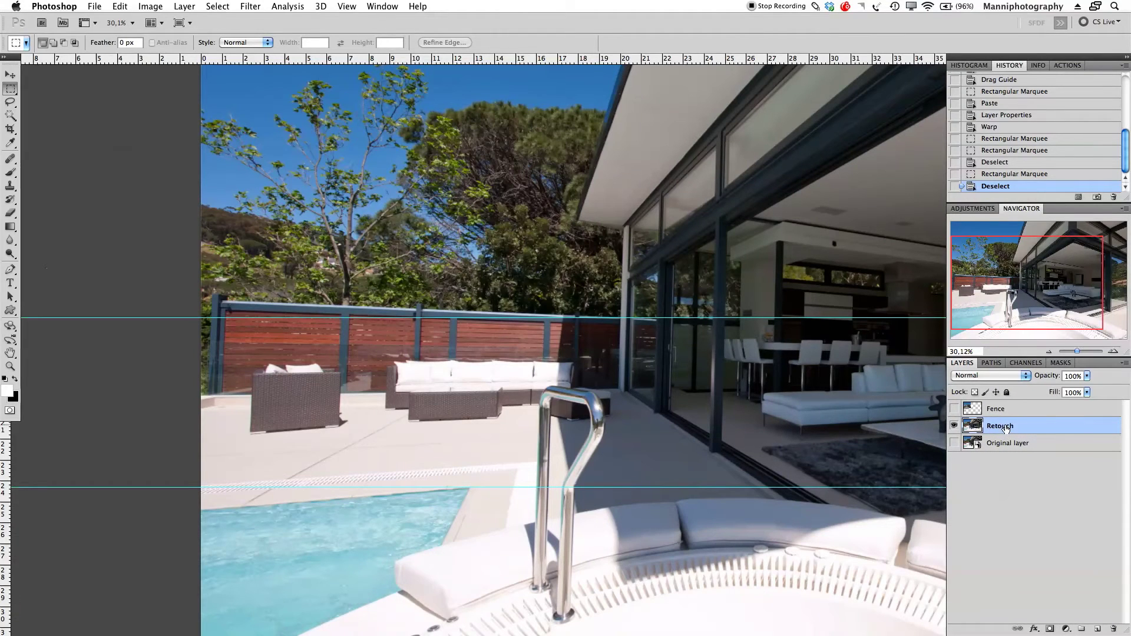
pyautogui.press('m')
pyautogui.moveTo(374, 372); pyautogui.dragTo(411, 256)
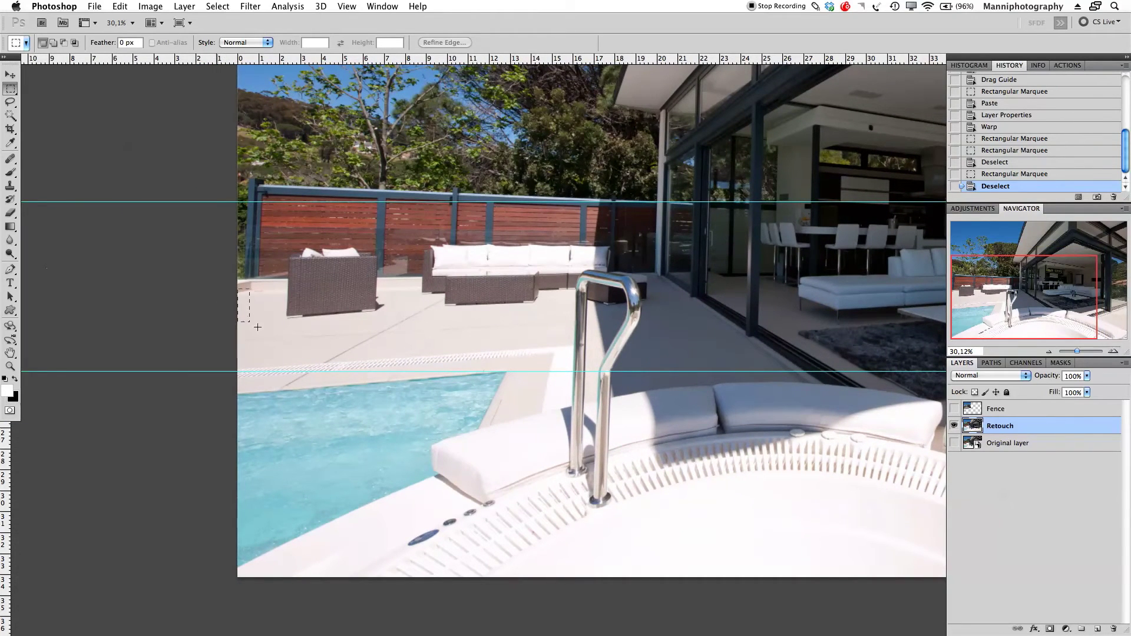
pyautogui.moveTo(530, 533); pyautogui.dragTo(532, 558)
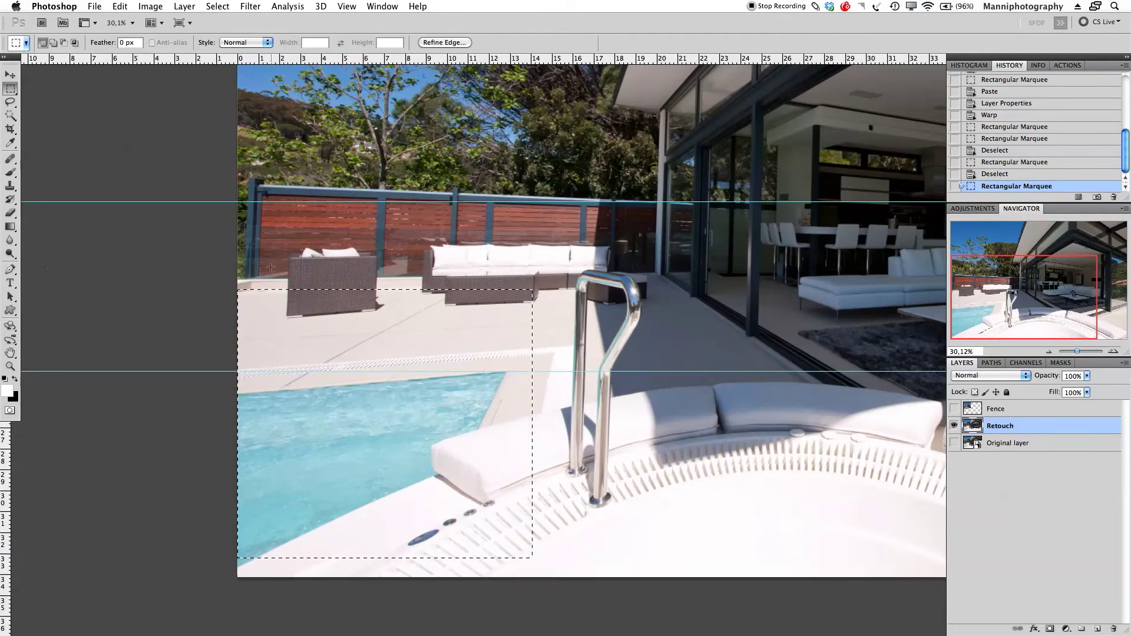
pyautogui.moveTo(471, 298); pyautogui.dragTo(479, 271)
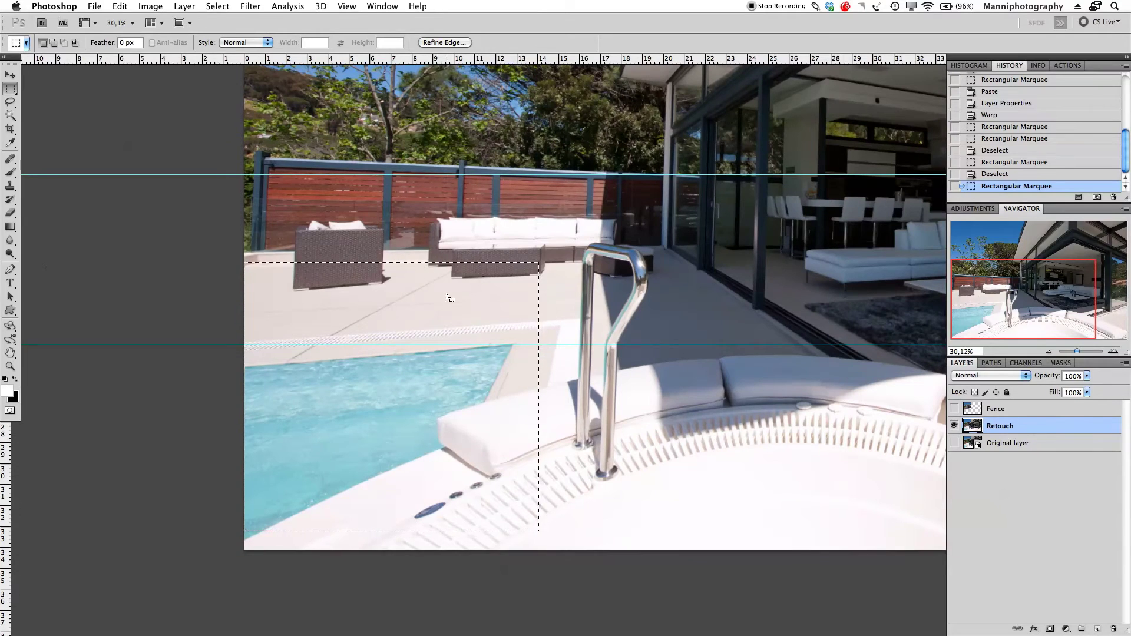
pyautogui.click(575, 406)
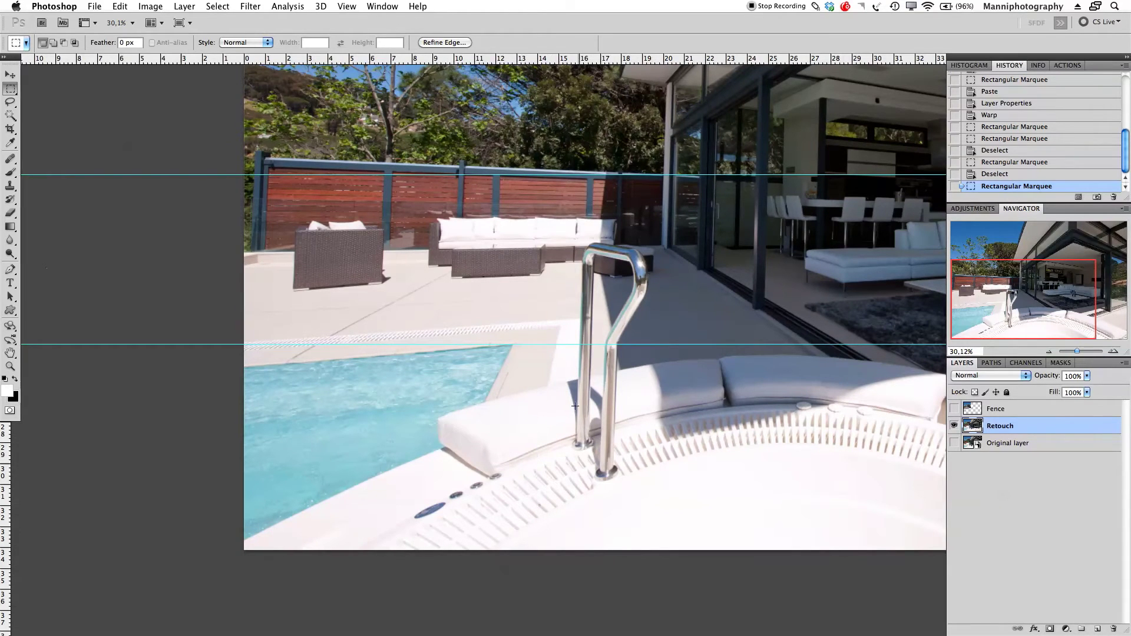
# Step: Select the pool and terrace from the loungers' base to the photo's bottom edge with the Rectangular Marquee, and paste a copy as a new layer
pyautogui.moveTo(229, 262); pyautogui.dragTo(539, 564)
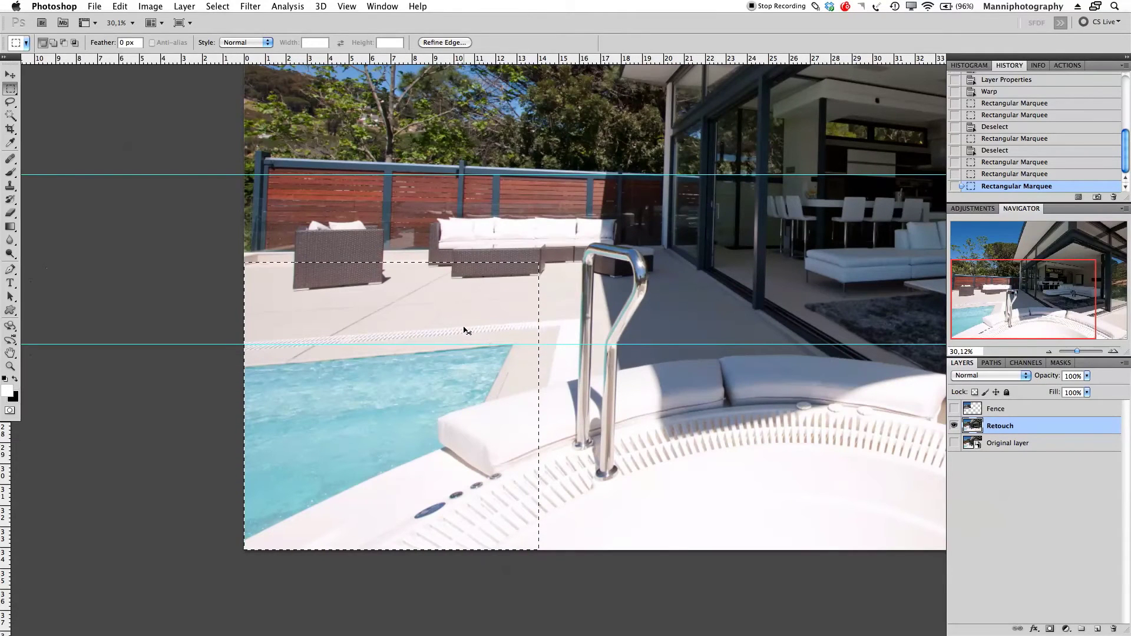
pyautogui.press('super+c')
pyautogui.press('super+v')
# Step: Move the pasted layer above the Fence layer and rename it Pool
pyautogui.moveTo(976, 436); pyautogui.dragTo(980, 405)
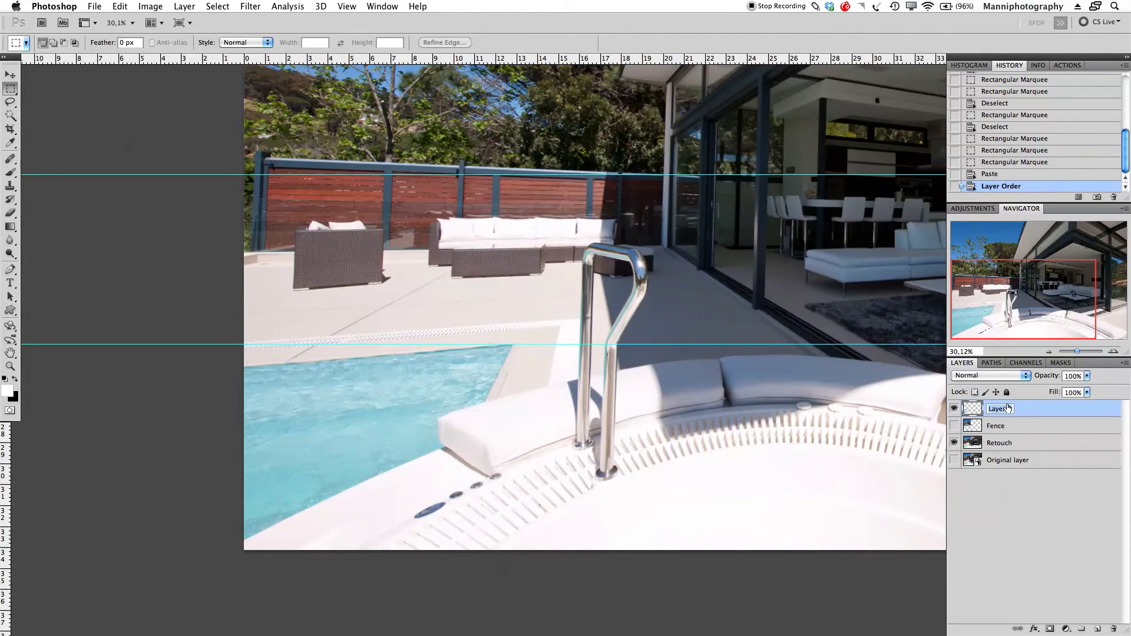
pyautogui.press('Return')
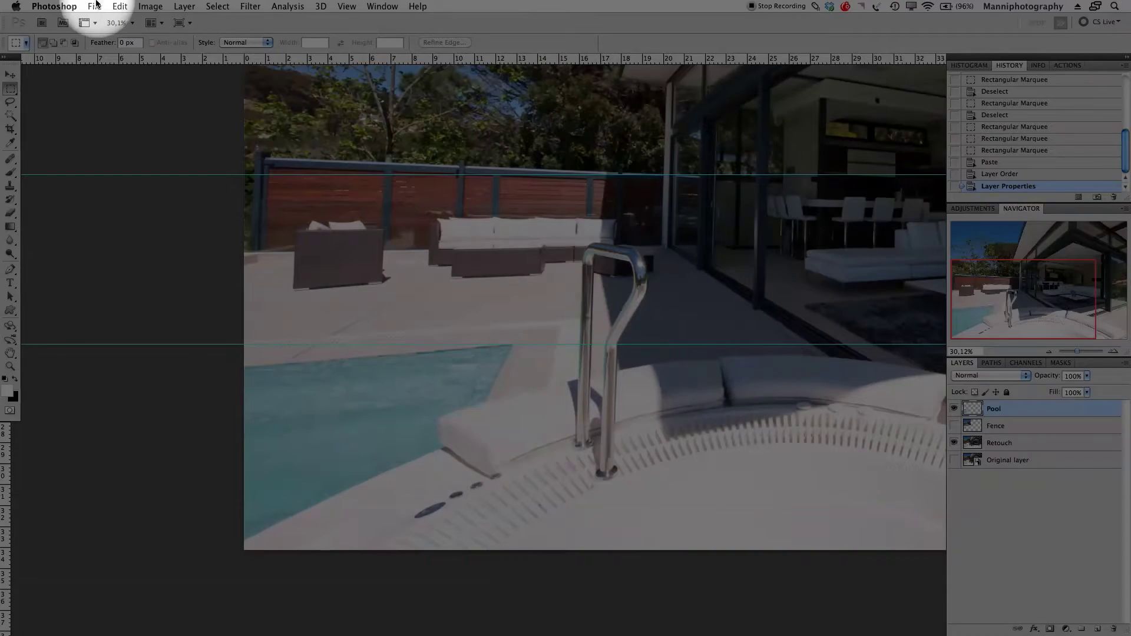
# Step: Warp the Pool layer, pulling the pool's far edge up to the lower guide at the end farthest from the house
pyautogui.click(120, 6)
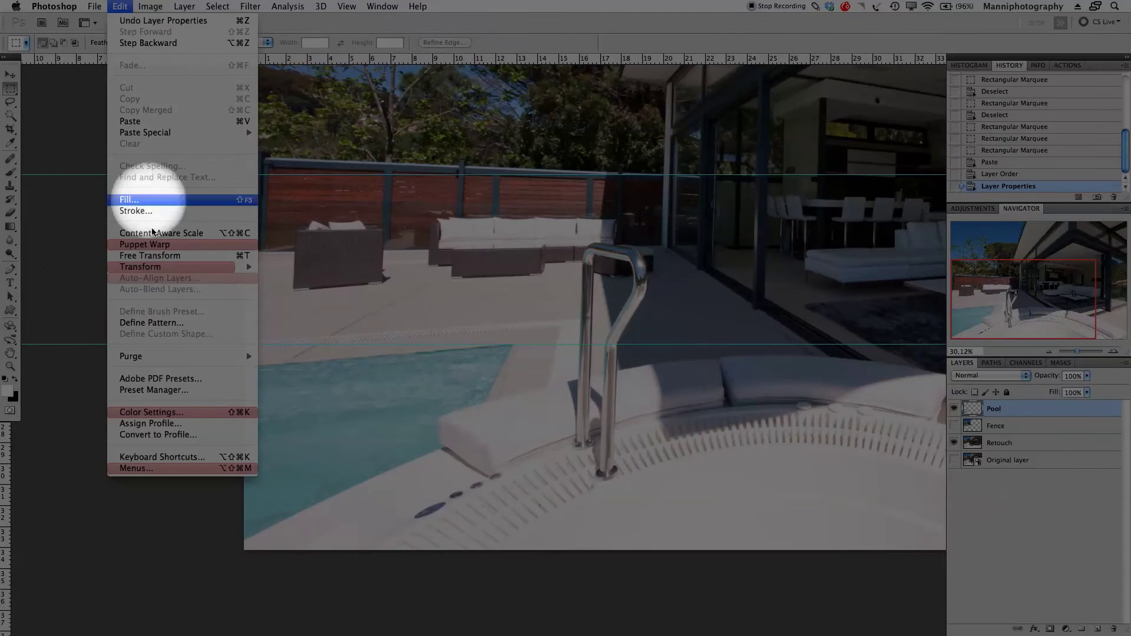
pyautogui.moveTo(155, 267)
pyautogui.click(297, 348)
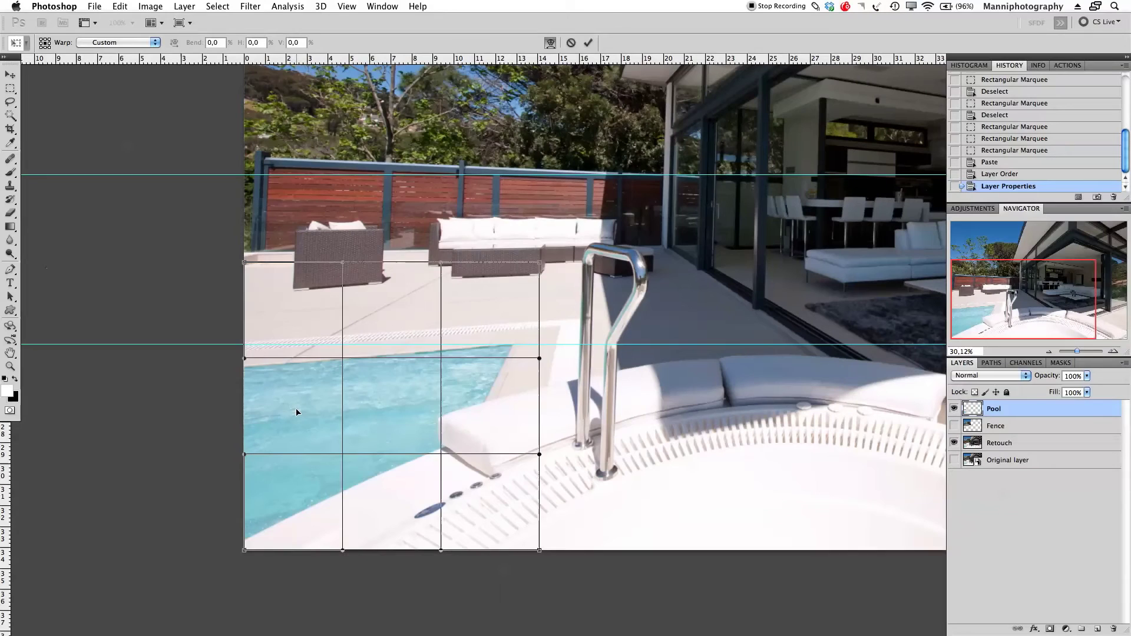
pyautogui.moveTo(295, 409); pyautogui.dragTo(292, 396)
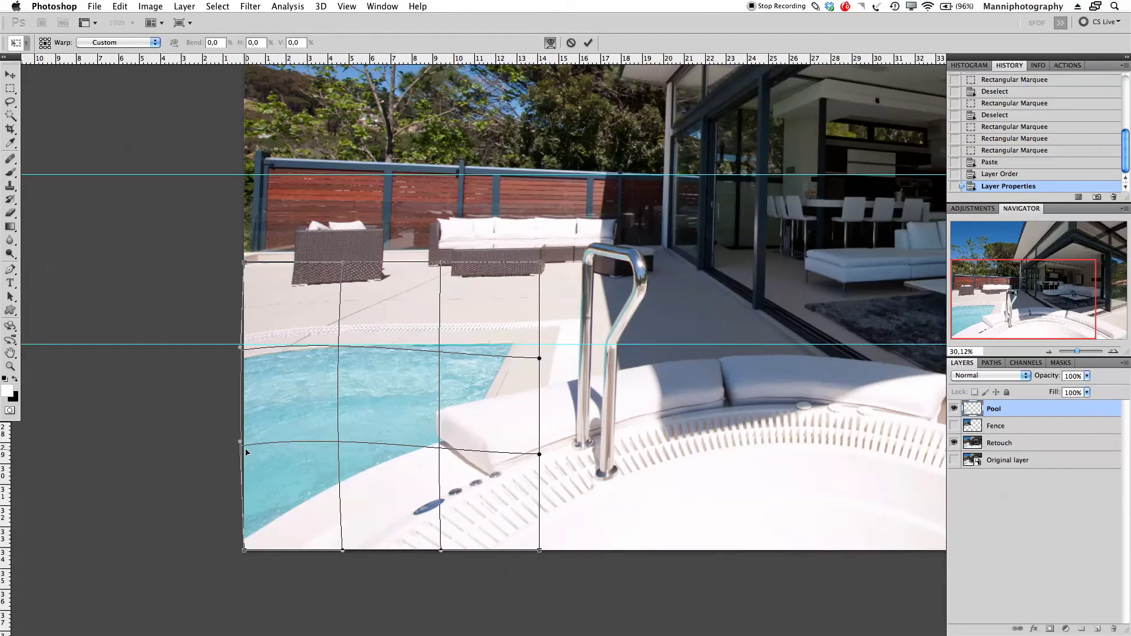
pyautogui.moveTo(245, 436); pyautogui.dragTo(242, 419)
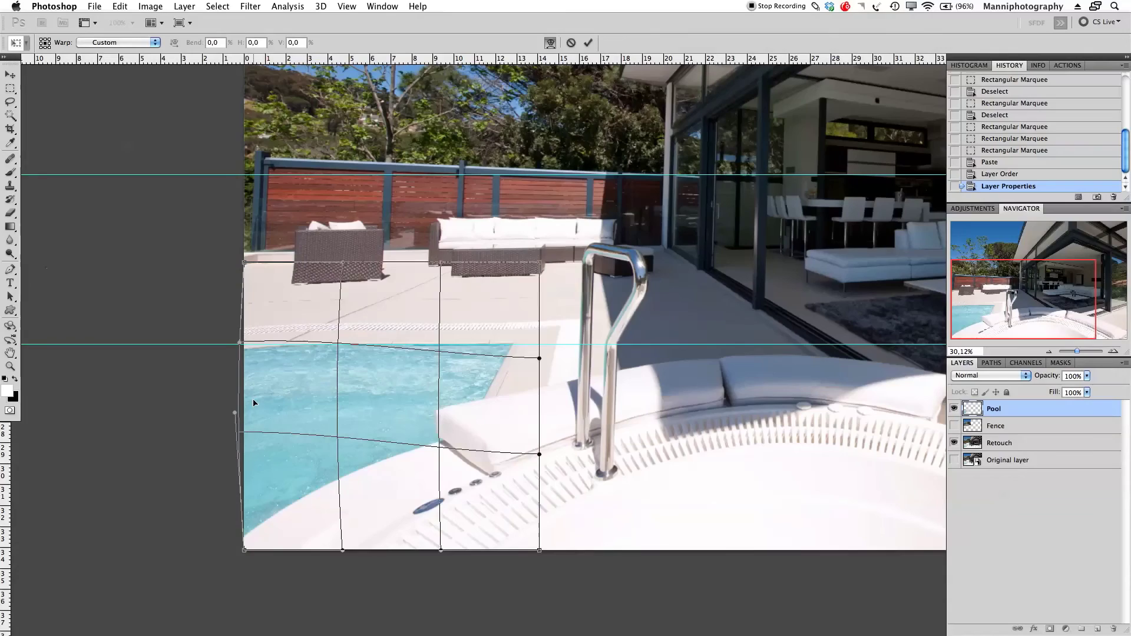
pyautogui.moveTo(255, 407); pyautogui.dragTo(254, 398)
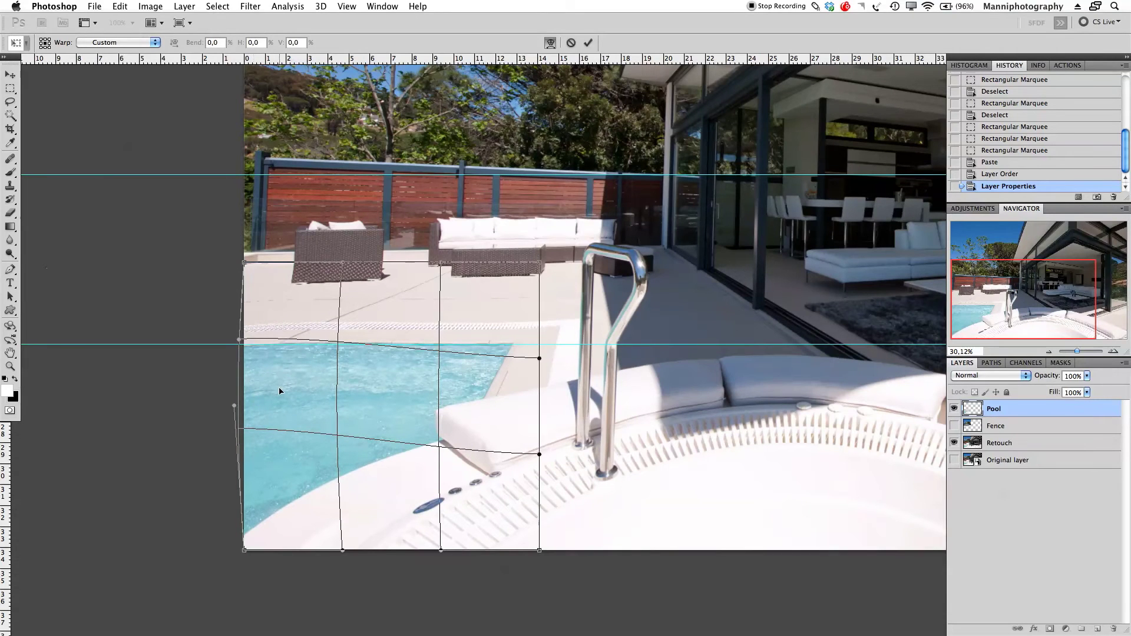
# Step: Refine the Pool layer's warp around the armchair base and the pool's far edge along the lower guide, and apply it
pyautogui.click(310, 303)
pyautogui.moveTo(318, 303); pyautogui.dragTo(317, 305)
pyautogui.click(417, 311)
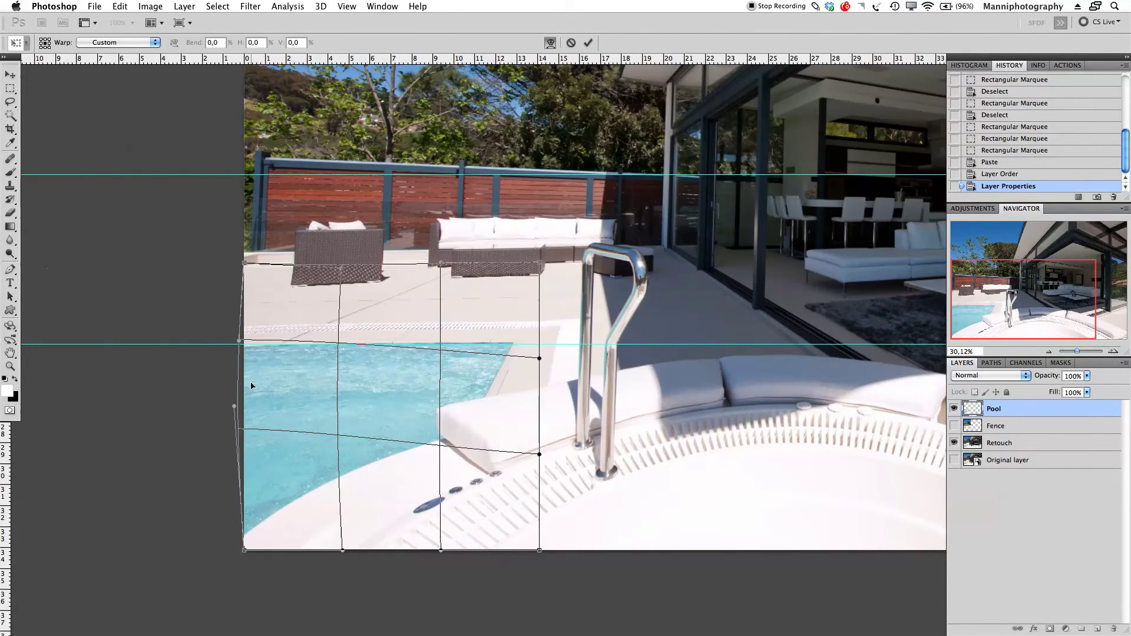
pyautogui.moveTo(252, 384); pyautogui.dragTo(251, 384)
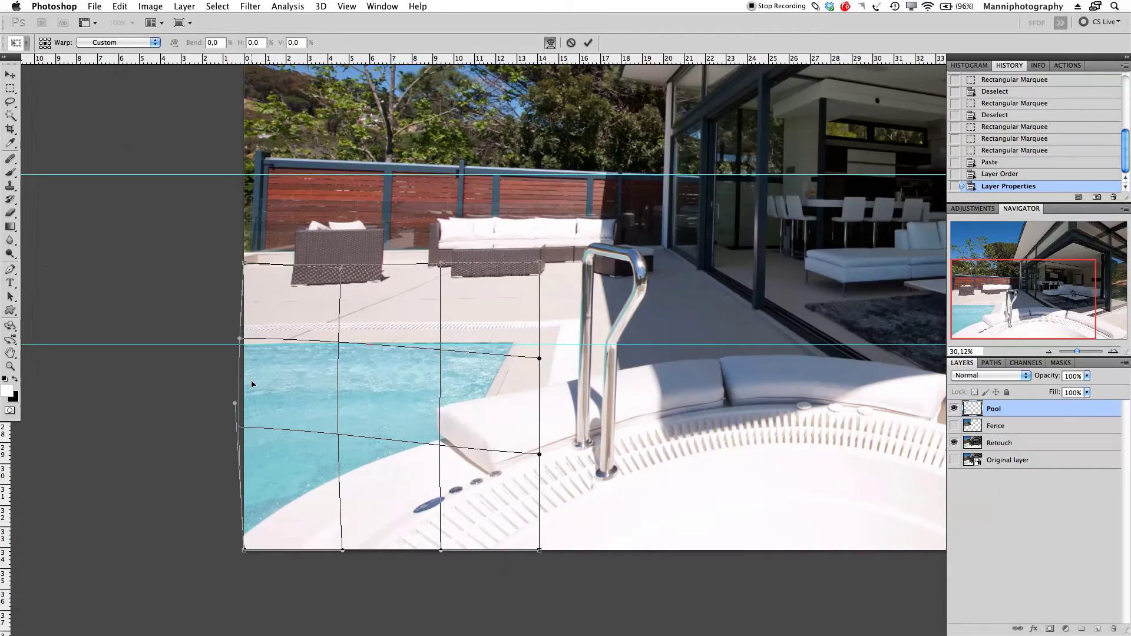
pyautogui.moveTo(264, 308); pyautogui.dragTo(265, 309)
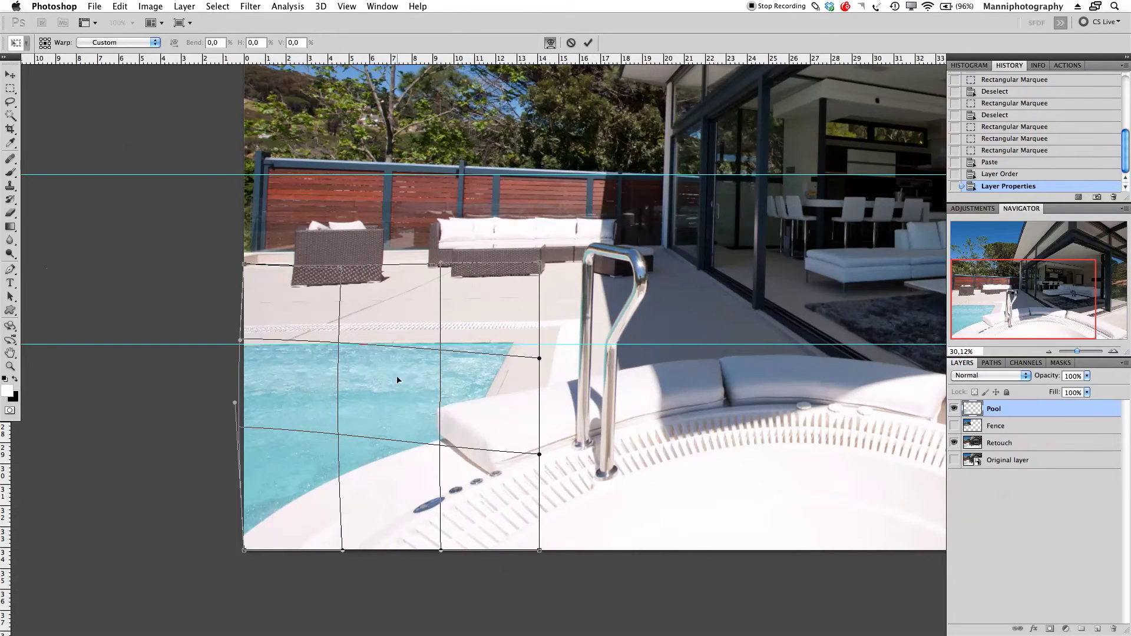
pyautogui.click(588, 42)
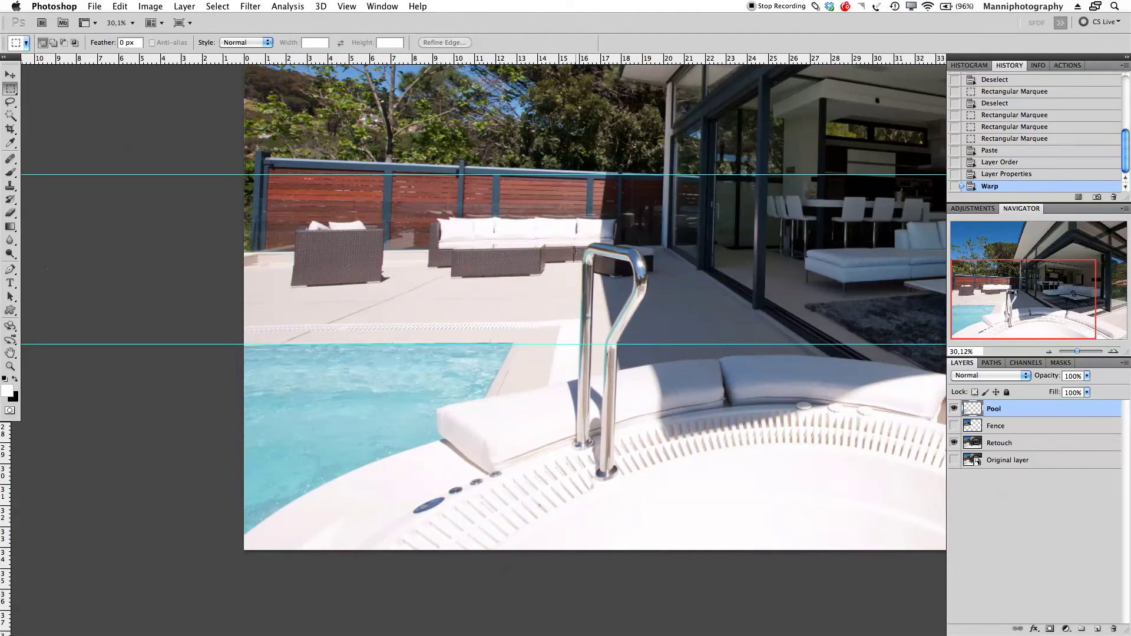
# Step: Add a layer mask to the Pool layer and set up the Brush tool with black as the foreground color
pyautogui.moveTo(1081, 354); pyautogui.dragTo(1082, 353)
pyautogui.moveTo(505, 228); pyautogui.dragTo(652, 265)
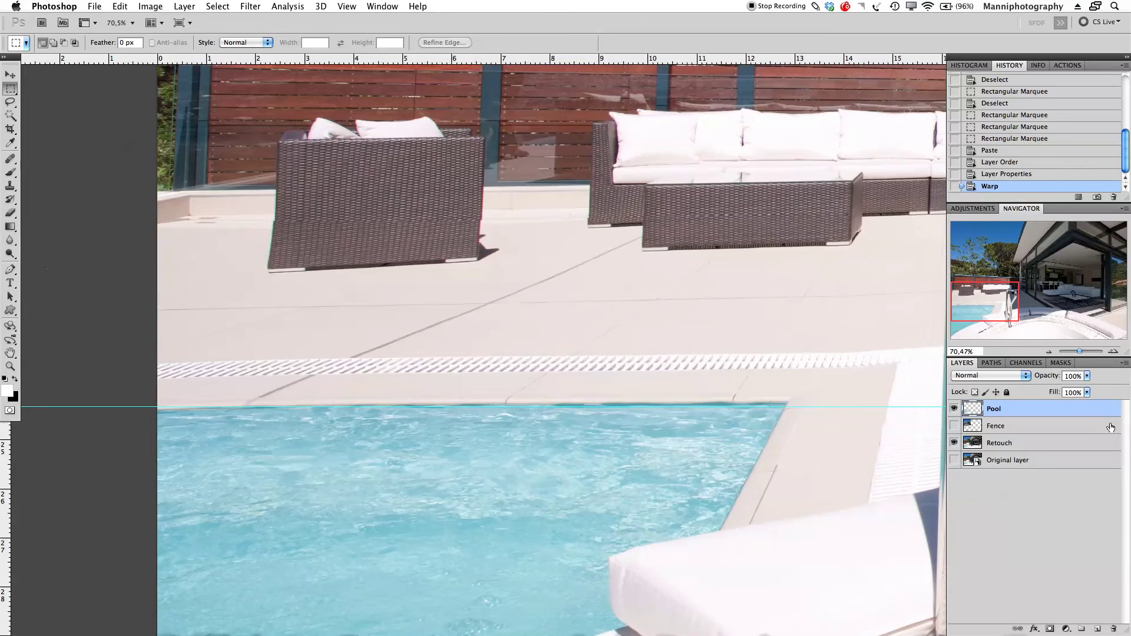
pyautogui.click(1050, 629)
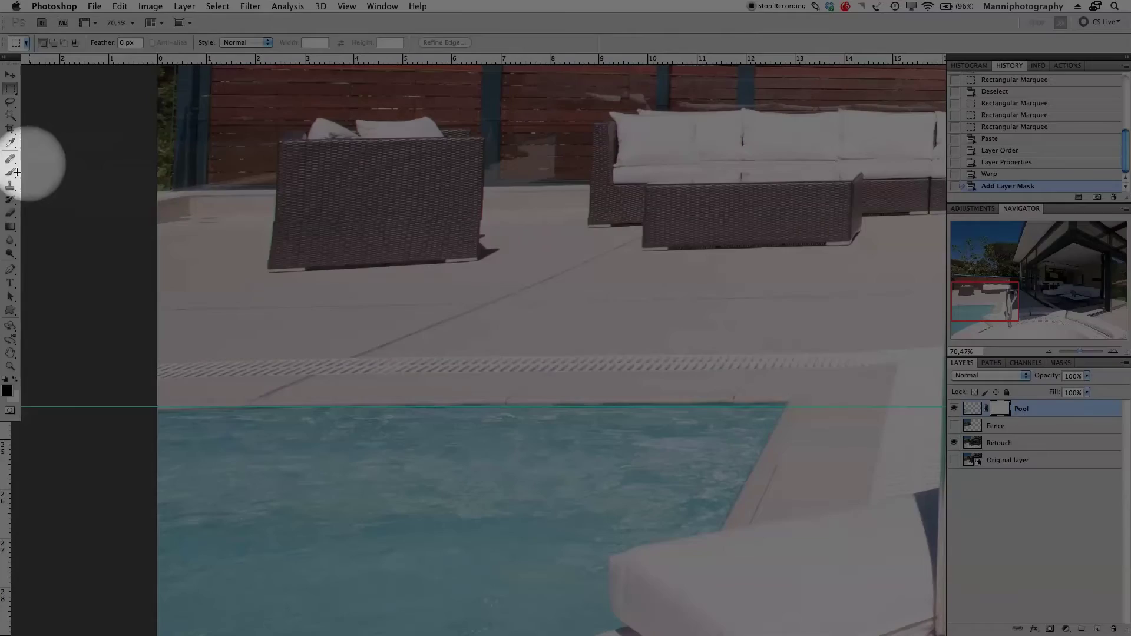
pyautogui.click(11, 172)
pyautogui.click(6, 389)
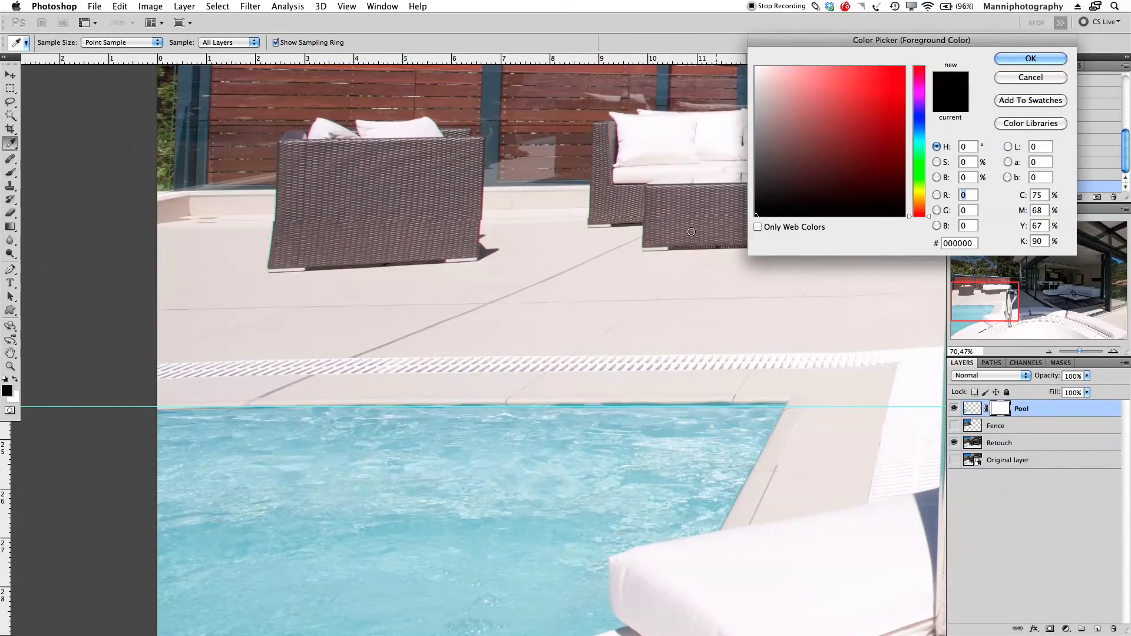
pyautogui.click(1017, 57)
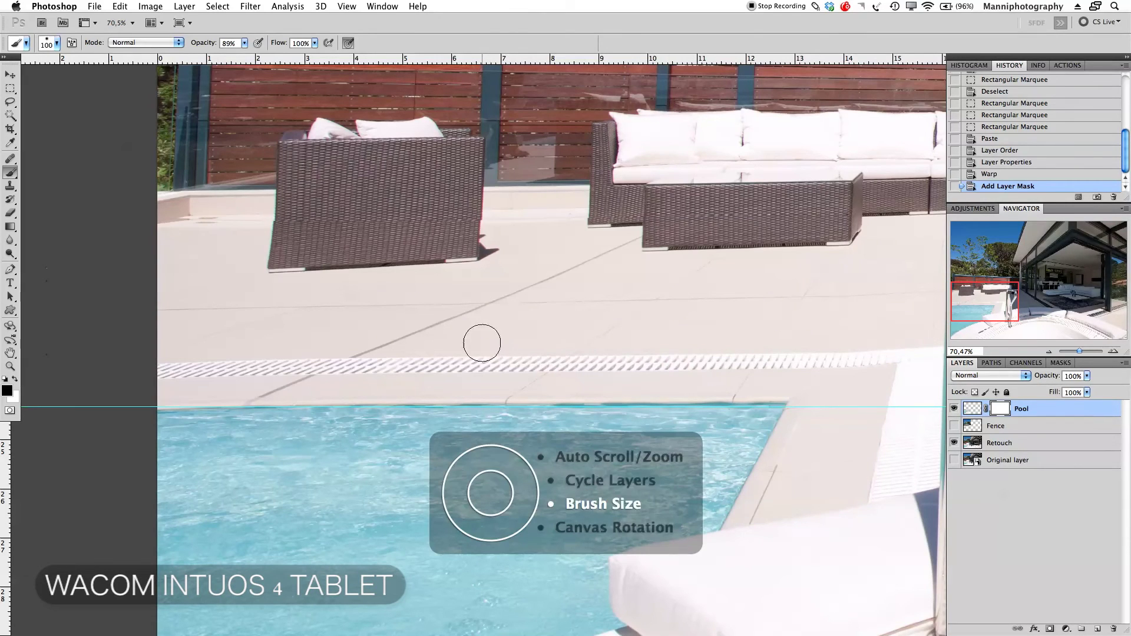
# Step: Paint black on the Pool mask around the wicker armchair's lower part at 99% opacity, with the brush at 150 and 125 px
pyautogui.press(']')
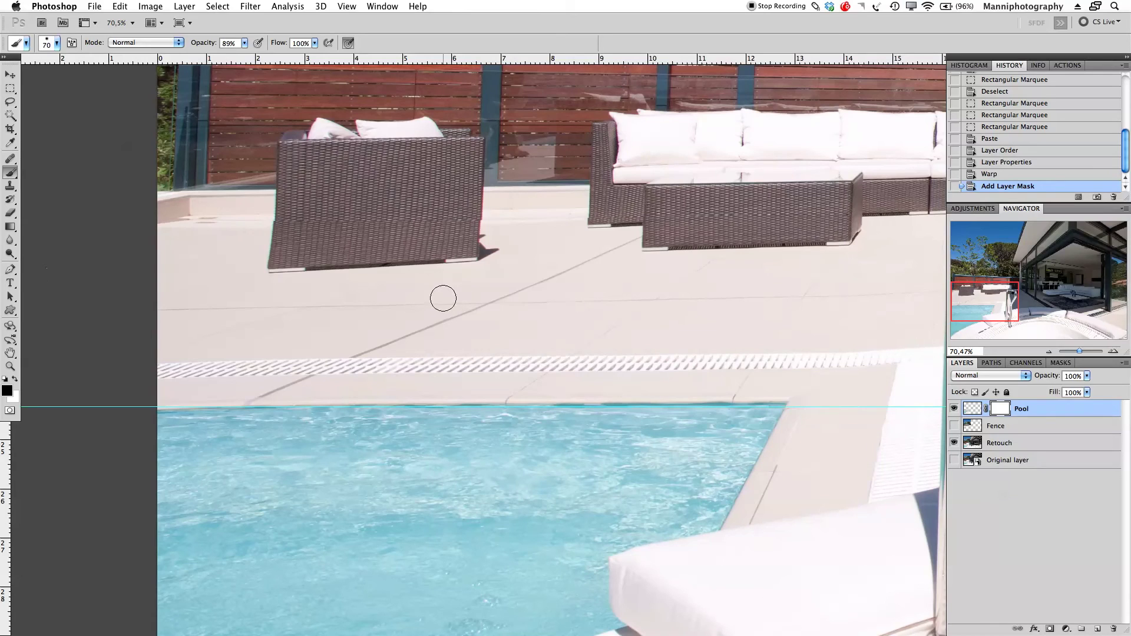
pyautogui.press(']')
pyautogui.moveTo(458, 294)
pyautogui.mouseDown()
pyautogui.moveTo(518, 283)
pyautogui.moveTo(492, 236)
pyautogui.moveTo(497, 302)
pyautogui.moveTo(481, 287)
pyautogui.mouseUp()
pyautogui.moveTo(249, 227); pyautogui.dragTo(256, 240)
pyautogui.moveTo(560, 243); pyautogui.dragTo(529, 240)
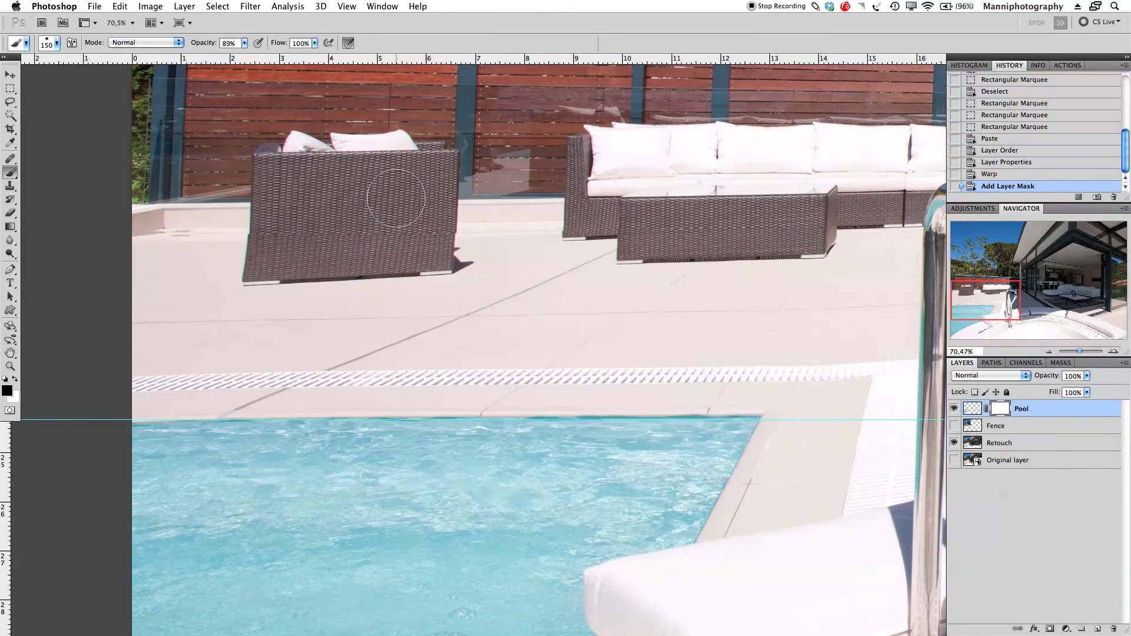
pyautogui.moveTo(260, 194); pyautogui.dragTo(355, 185)
pyautogui.moveTo(202, 42); pyautogui.dragTo(206, 42)
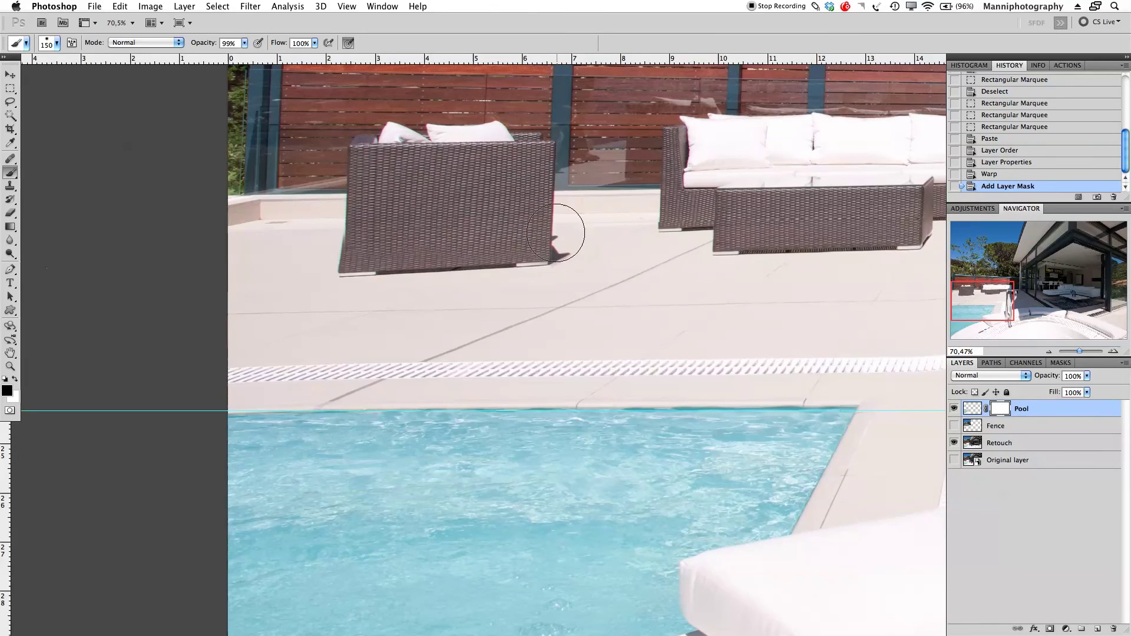
pyautogui.moveTo(534, 253)
pyautogui.mouseDown()
pyautogui.moveTo(358, 265)
pyautogui.moveTo(355, 281)
pyautogui.moveTo(281, 230)
pyautogui.moveTo(235, 222)
pyautogui.mouseUp()
pyautogui.press('[')
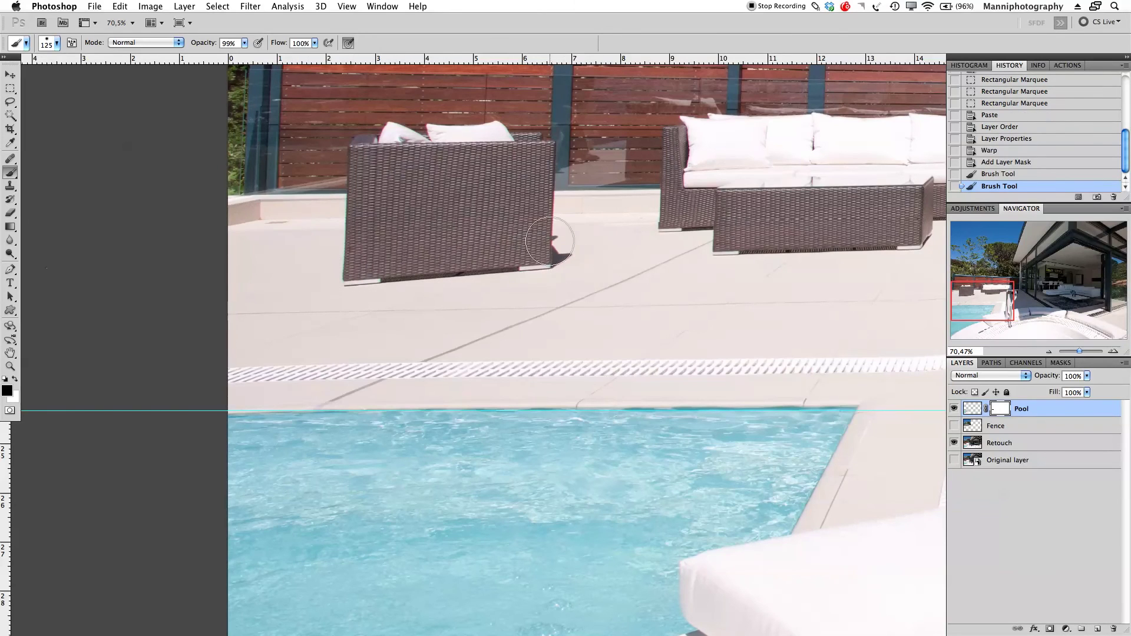
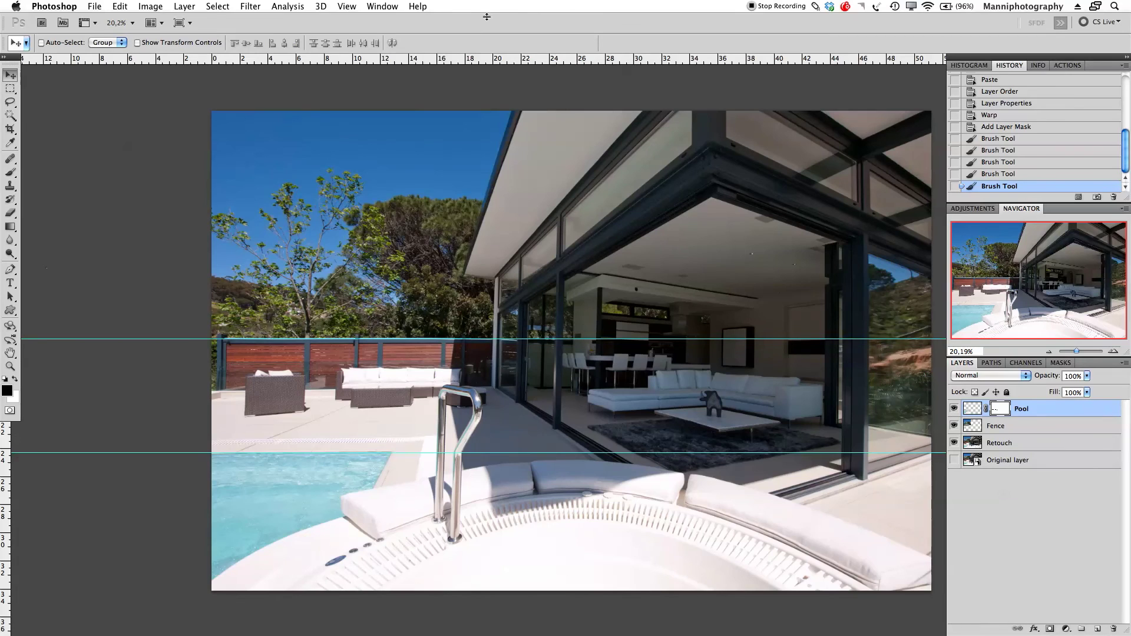
# Step: Remove both horizontal guides and stamp all visible layers into a new layer on top
pyautogui.moveTo(511, 451); pyautogui.dragTo(546, 19)
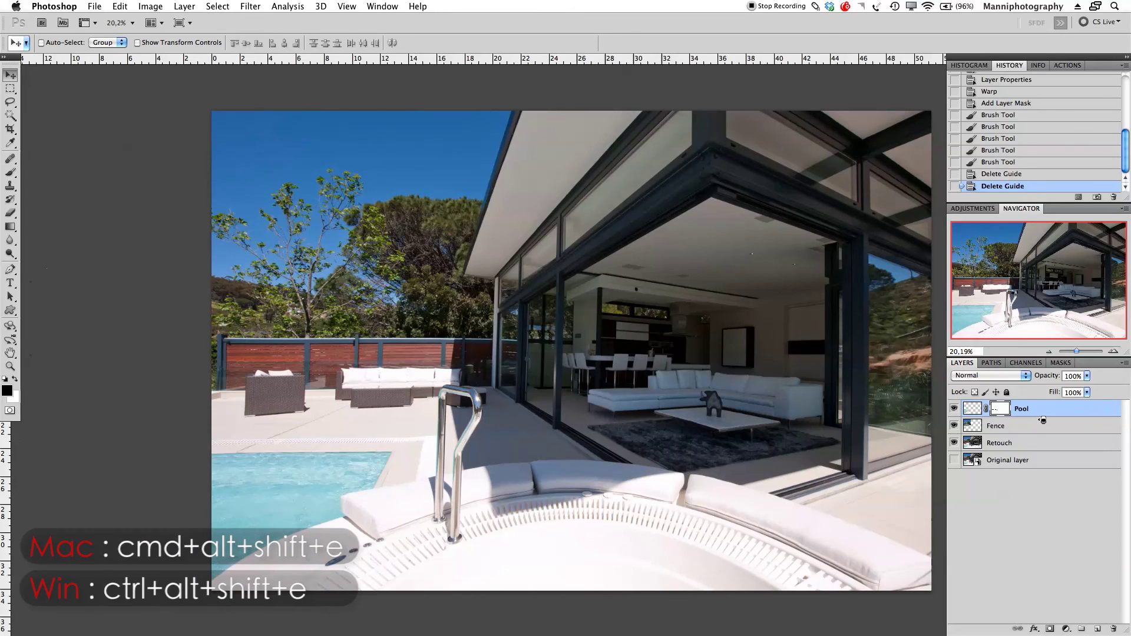
pyautogui.press('ctrl+alt+shift+super+e')
pyautogui.press('x')
# Step: Rename the stamped layer Final
pyautogui.click(1037, 425)
pyautogui.keyDown('shift'); pyautogui.click(1046, 463); pyautogui.keyUp('shift')
pyautogui.doubleClick(999, 412)
pyautogui.write('Final')
pyautogui.press('Return')
# Step: Group the Final, Pool, Fence and Retouch layers and name the group Retouch
pyautogui.keyDown('shift'); pyautogui.click(1049, 429); pyautogui.keyUp('shift')
pyautogui.keyDown('shift'); pyautogui.click(1053, 465); pyautogui.keyUp('shift')
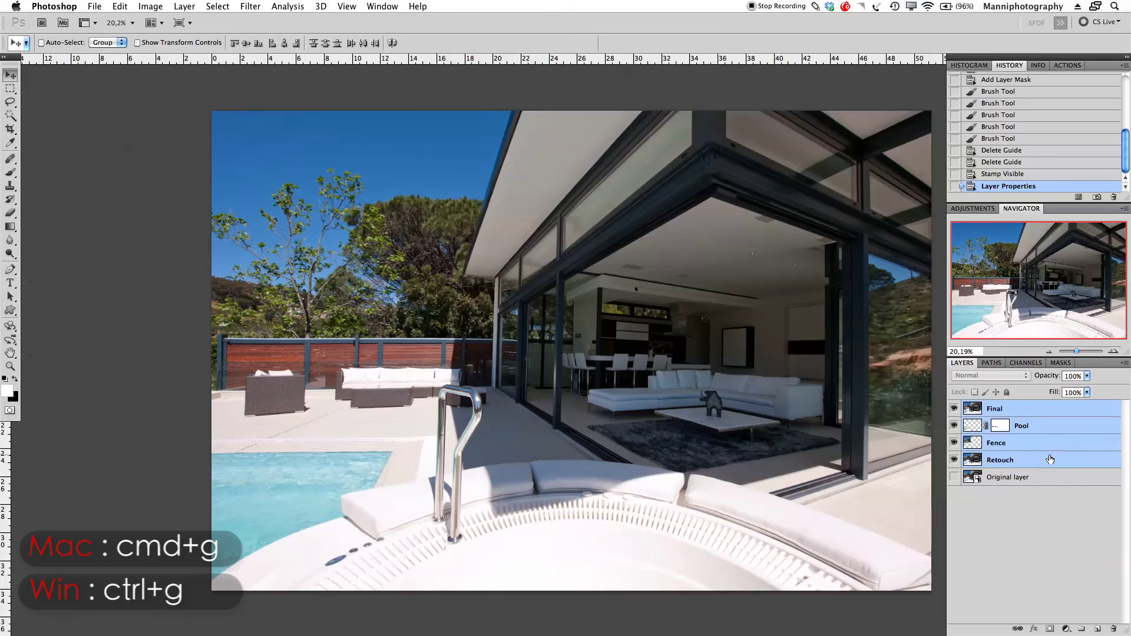
pyautogui.press('super+g')
pyautogui.doubleClick(1006, 411)
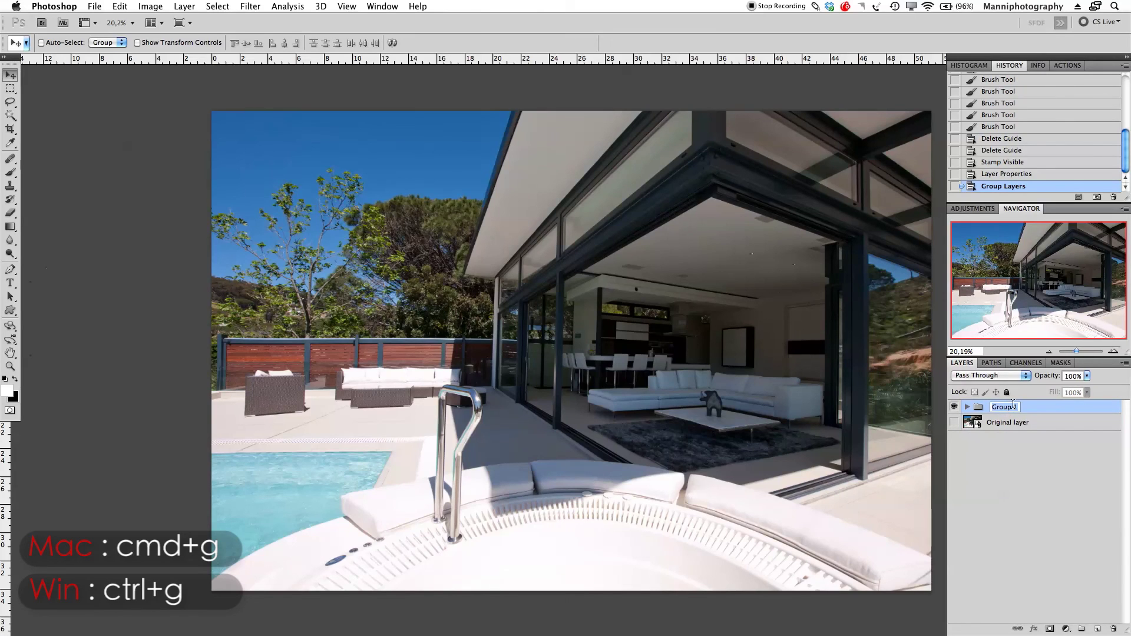
pyautogui.write('Retouch')
pyautogui.press('Return')
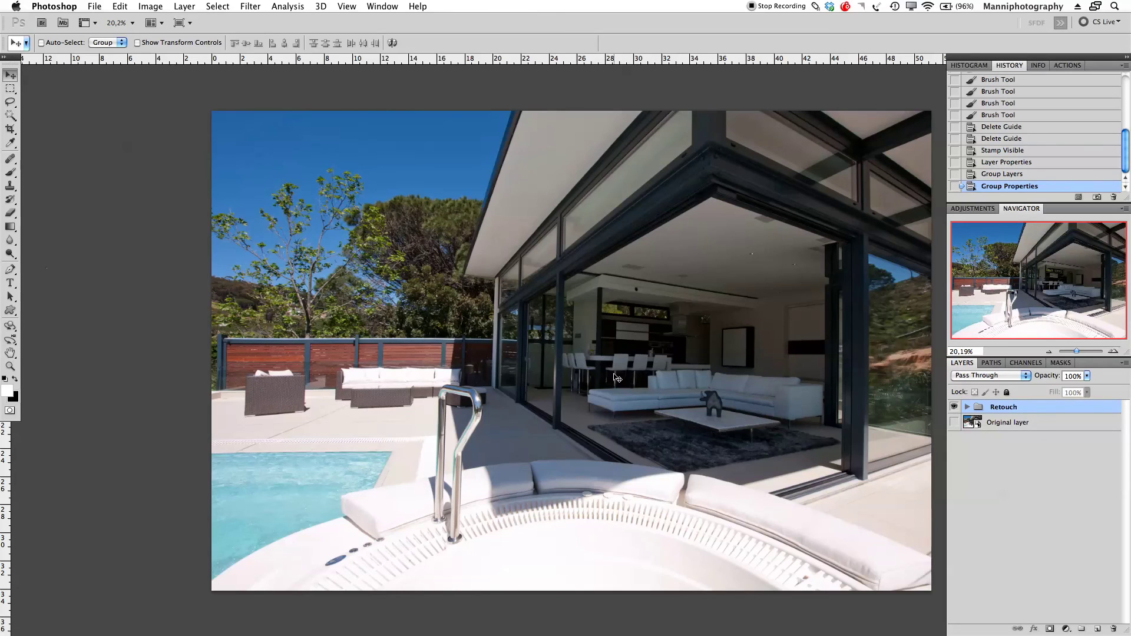
# Step: Show the Original layer and switch the Retouch group off and on to compare the photo before and after
pyautogui.hscroll(3, 587, 343)
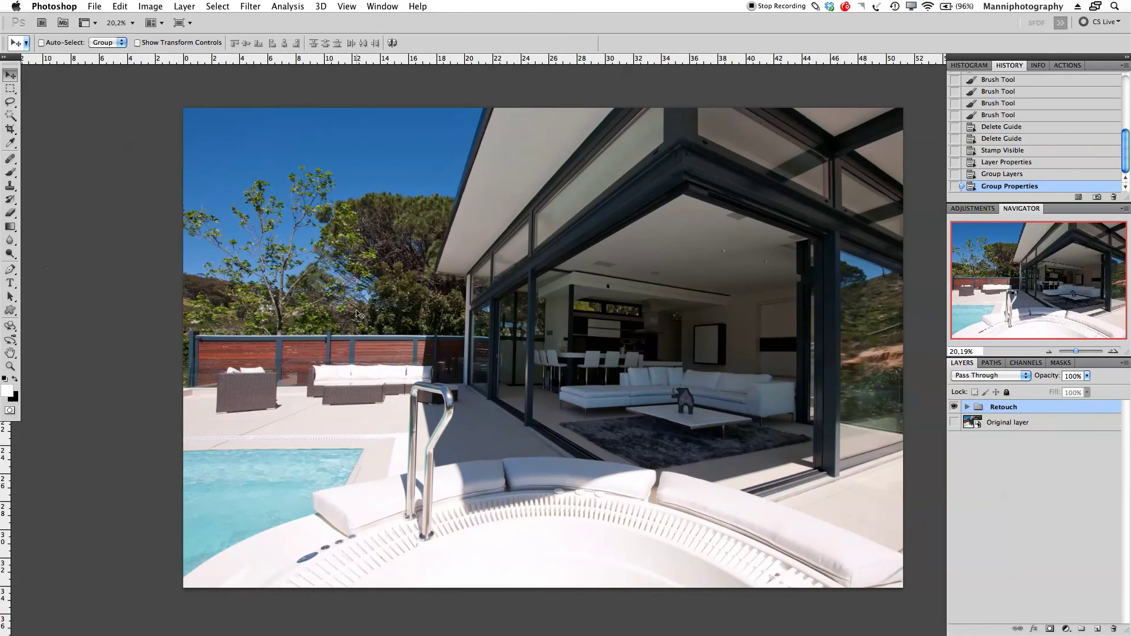
pyautogui.click(954, 422)
pyautogui.click(954, 407)
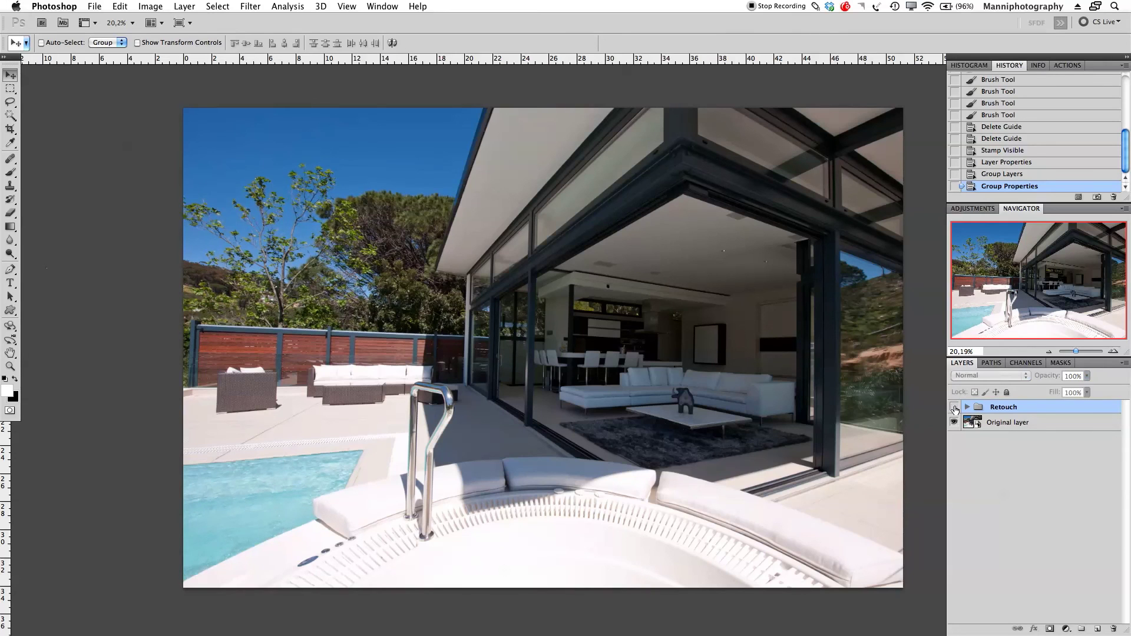
pyautogui.click(955, 407)
pyautogui.click(954, 407)
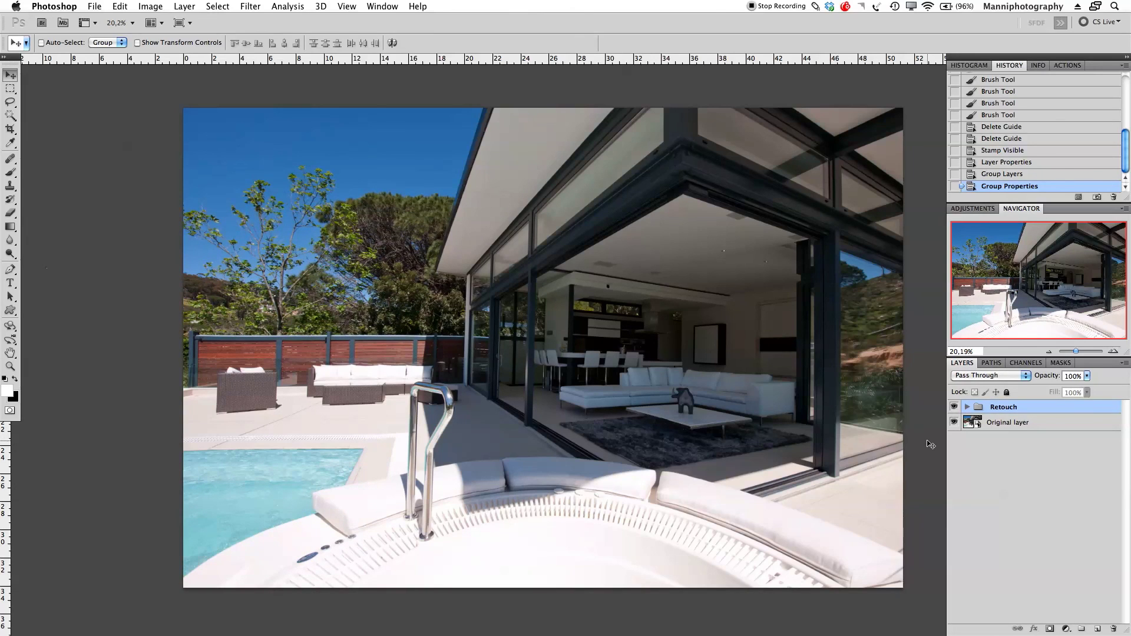